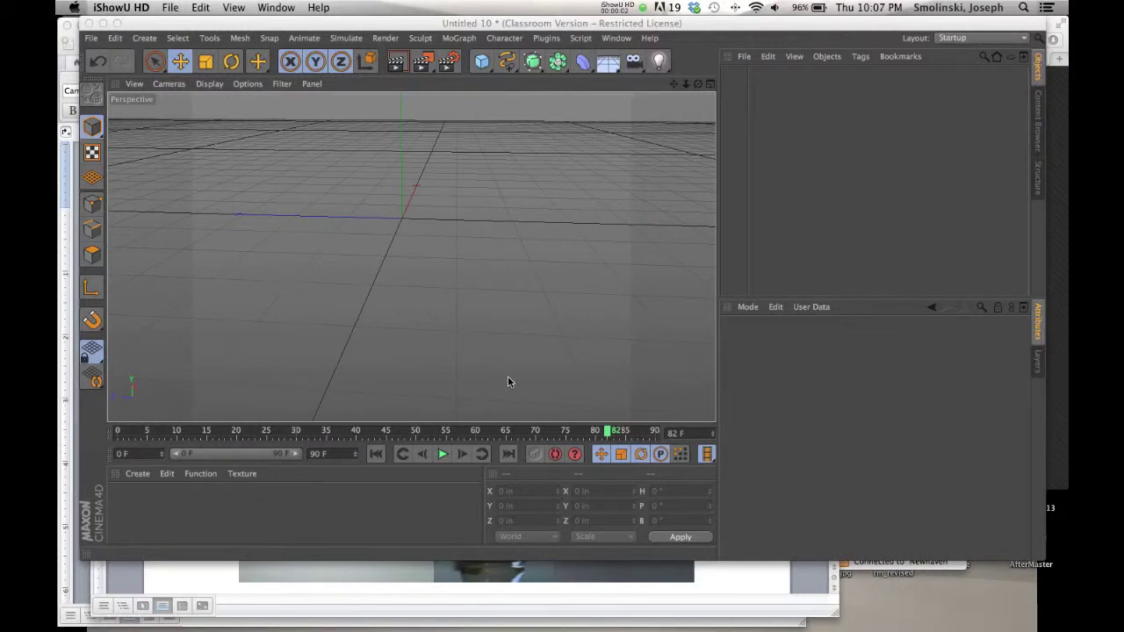
- Add a cube and set its X, Y and Z segments to 10 each
click(584, 68)
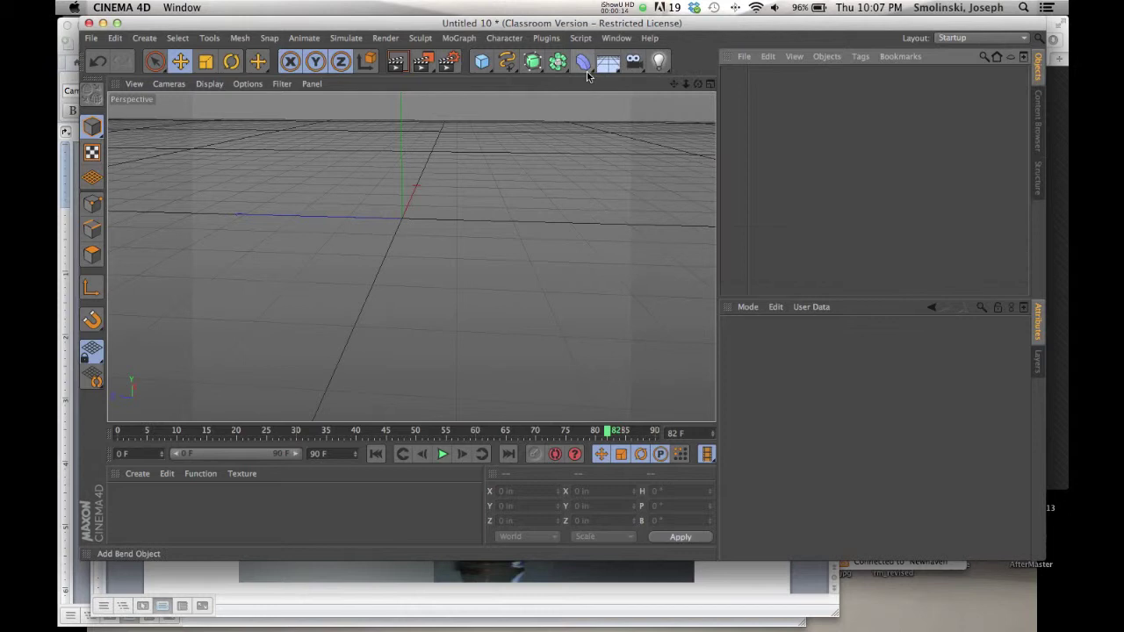
click(481, 65)
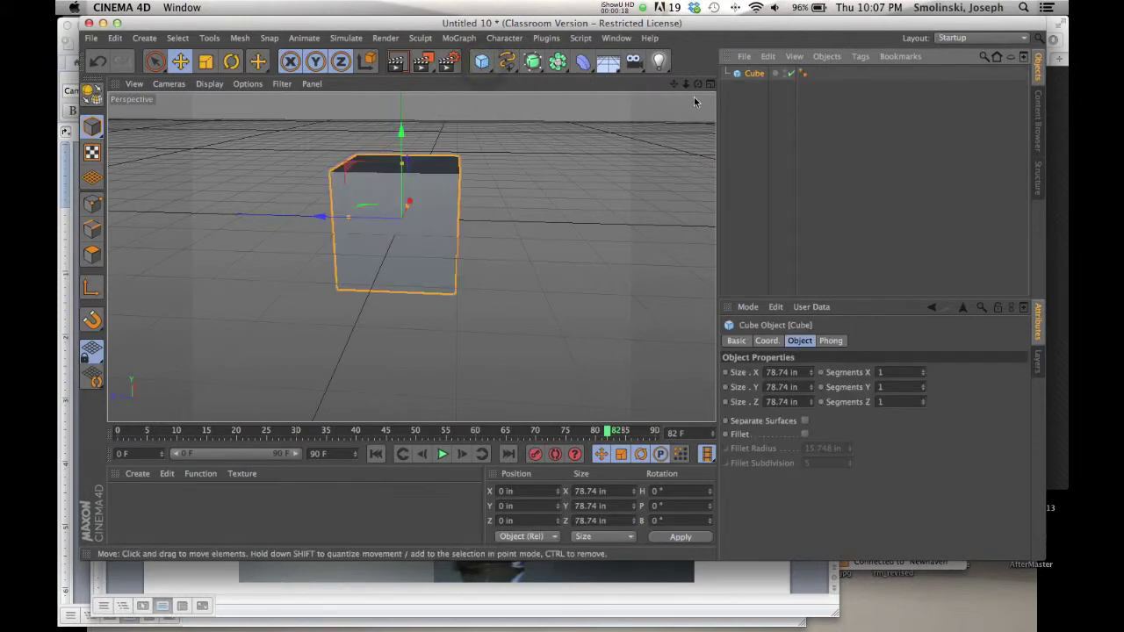
drag(698, 84, 560, 322)
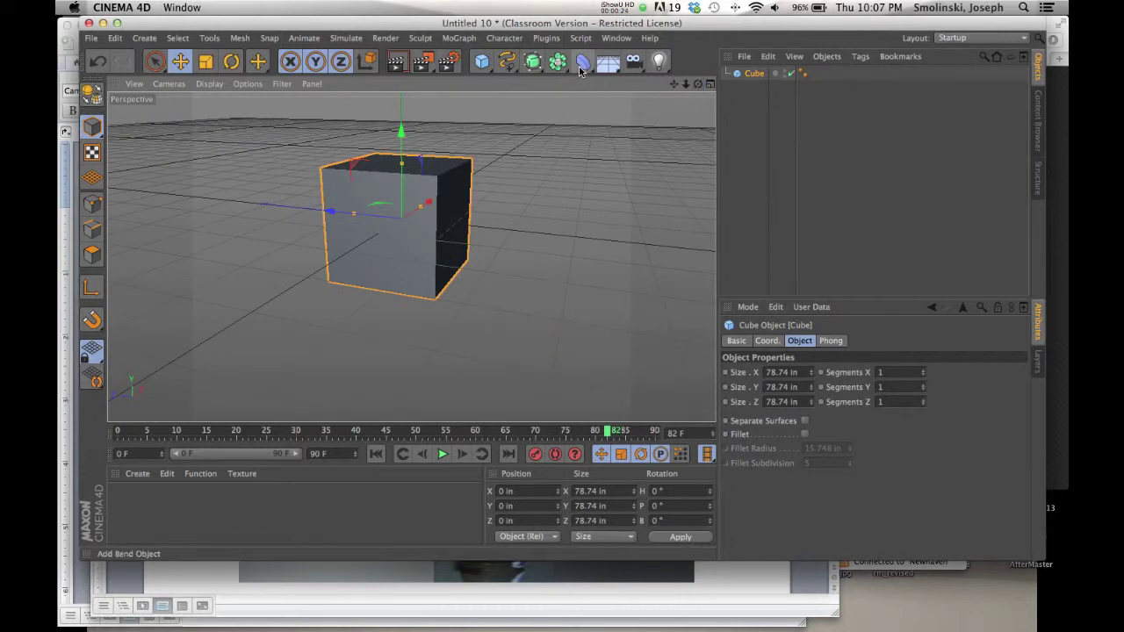
click(887, 372)
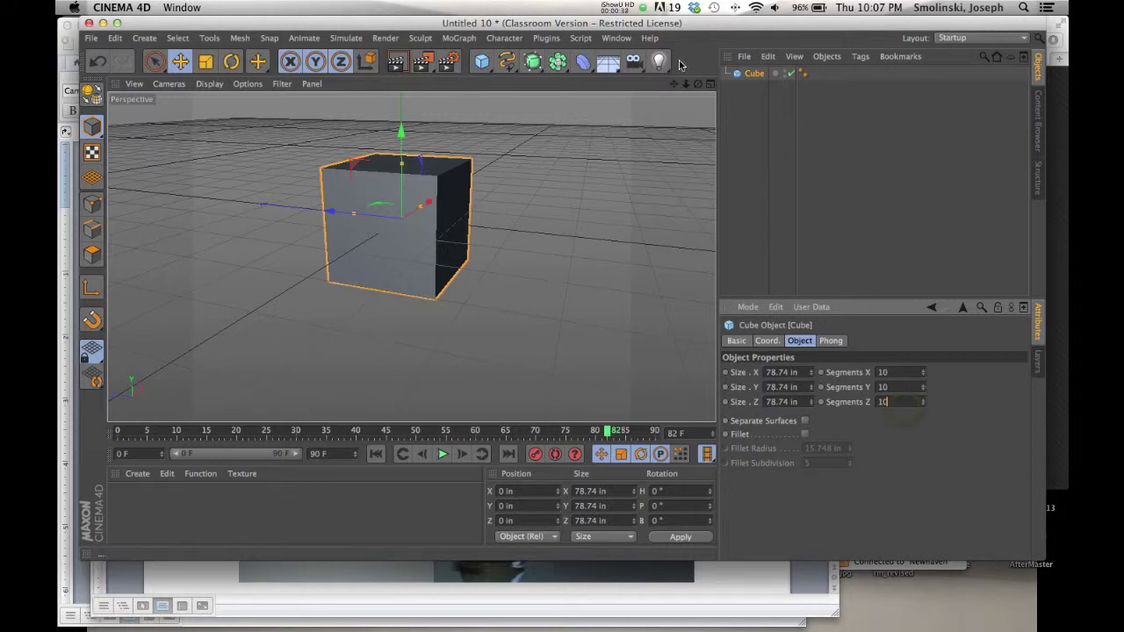
- Add a Bend deformer and pull its handle to about 26.6° strength and 106° angle
click(583, 64)
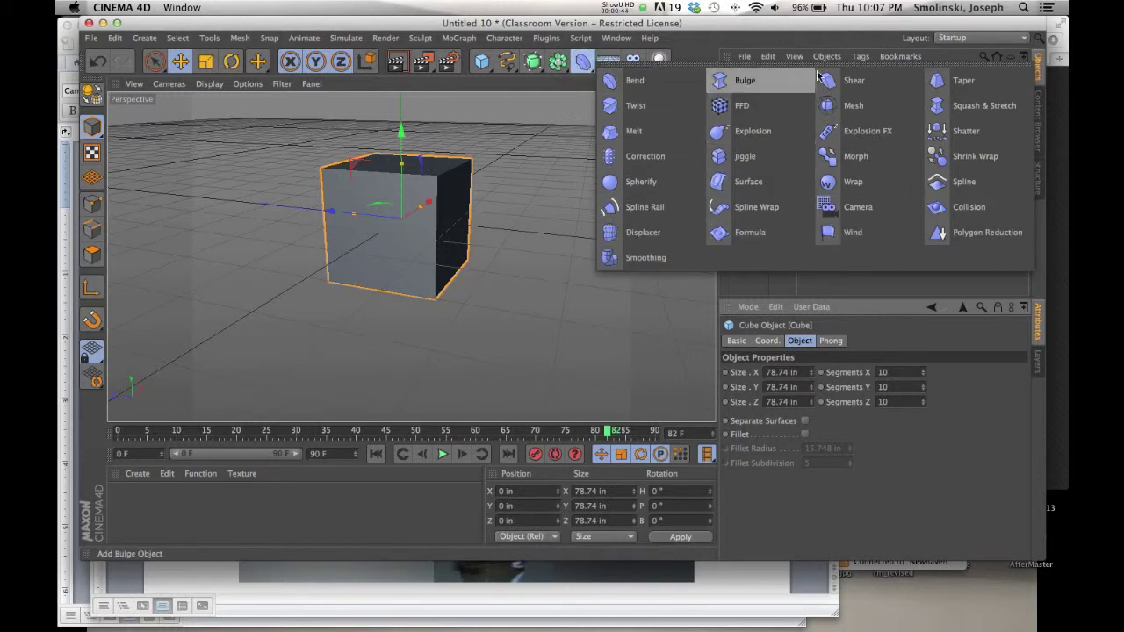
click(634, 82)
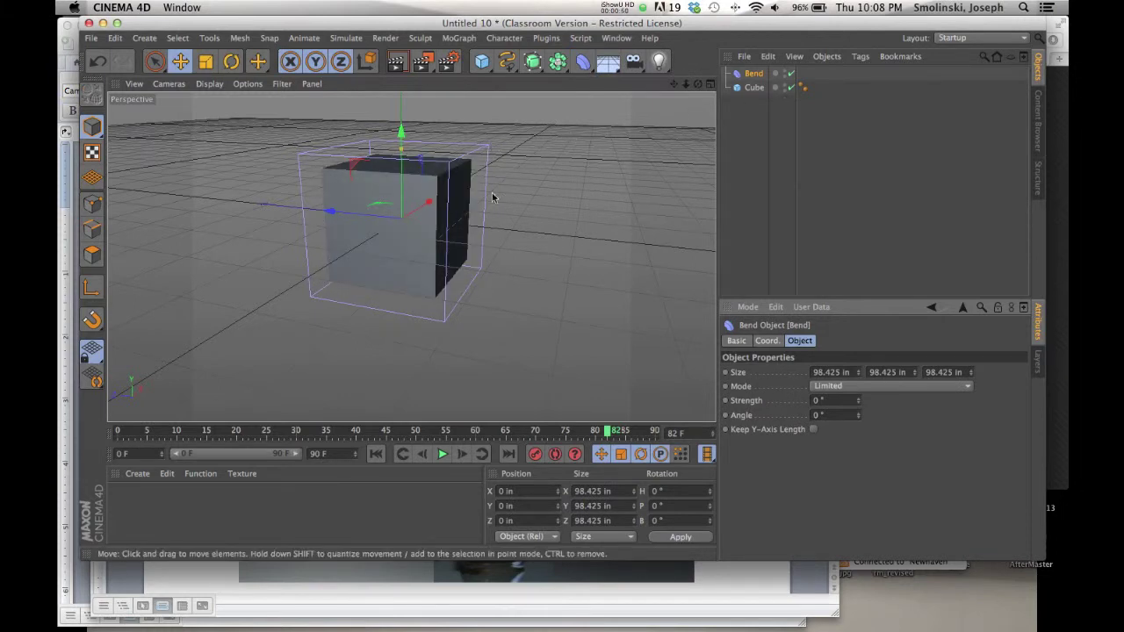
drag(400, 152, 369, 150)
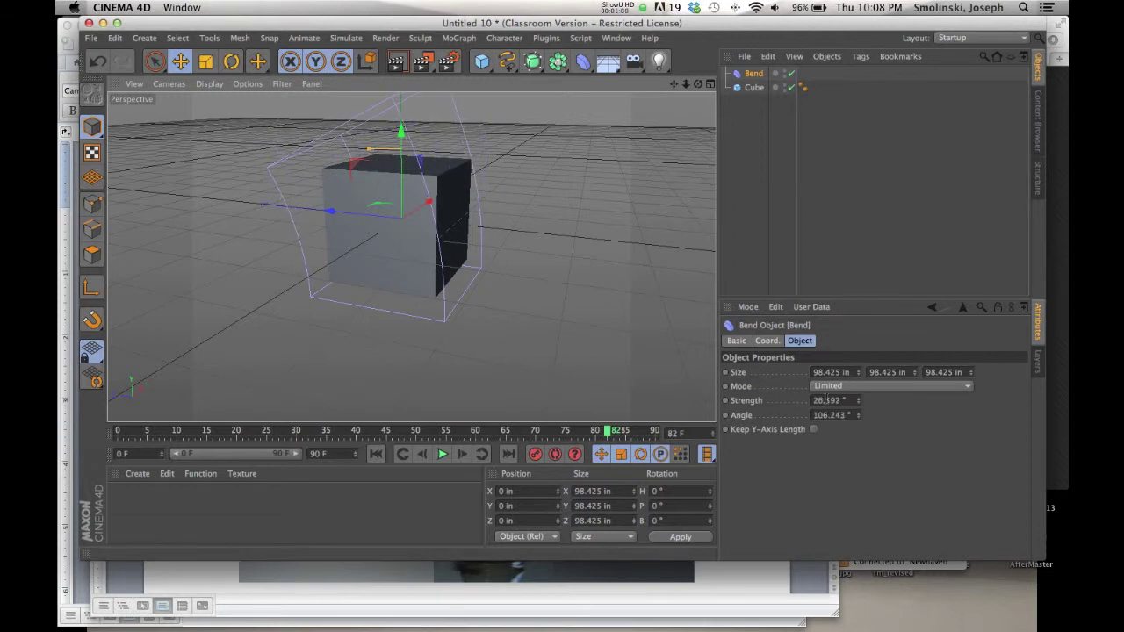
- Set the Bend deformer's strength to 30° and angle to 90°, and make it a child of the Cube
double_click(829, 400)
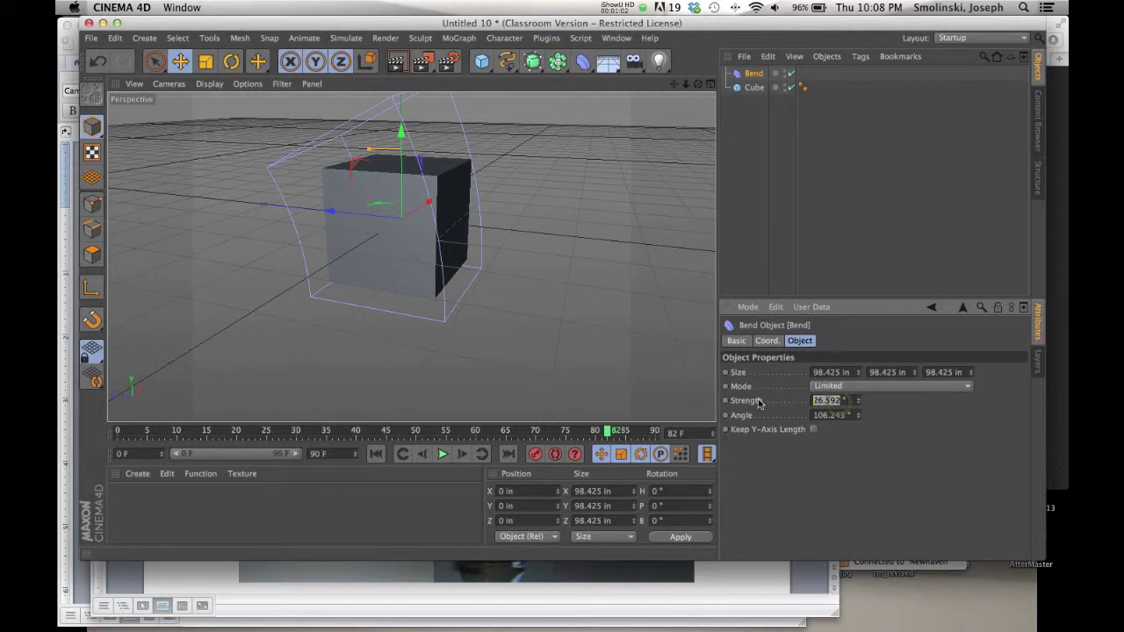
text(30)
key(Return)
double_click(844, 415)
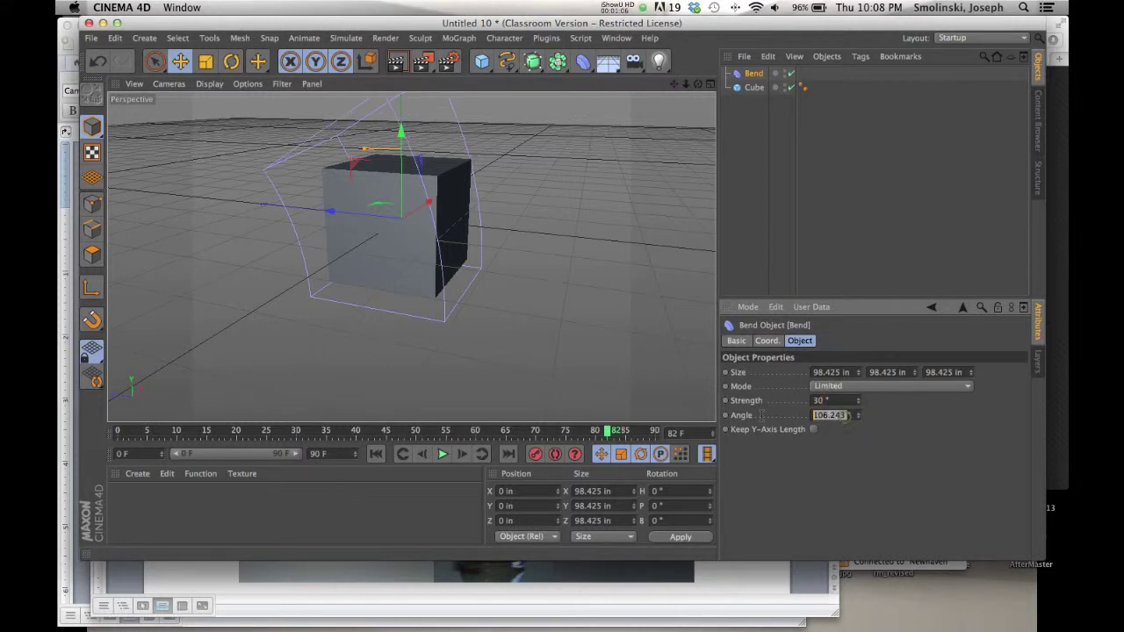
text(90)
key(Return)
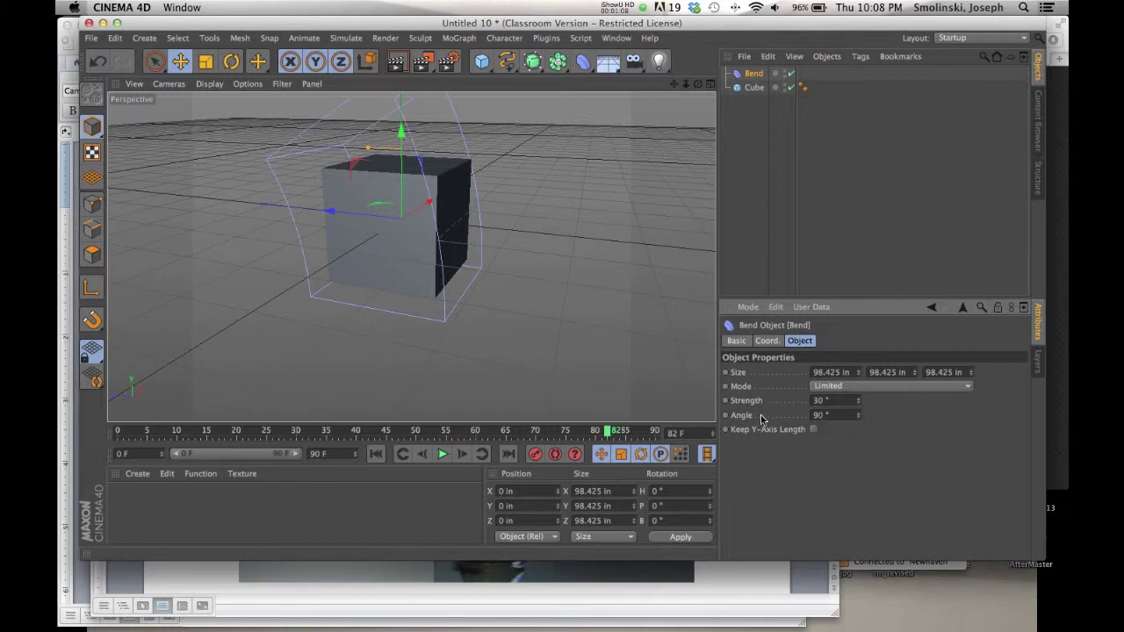
alt+drag(409, 254, 411, 256)
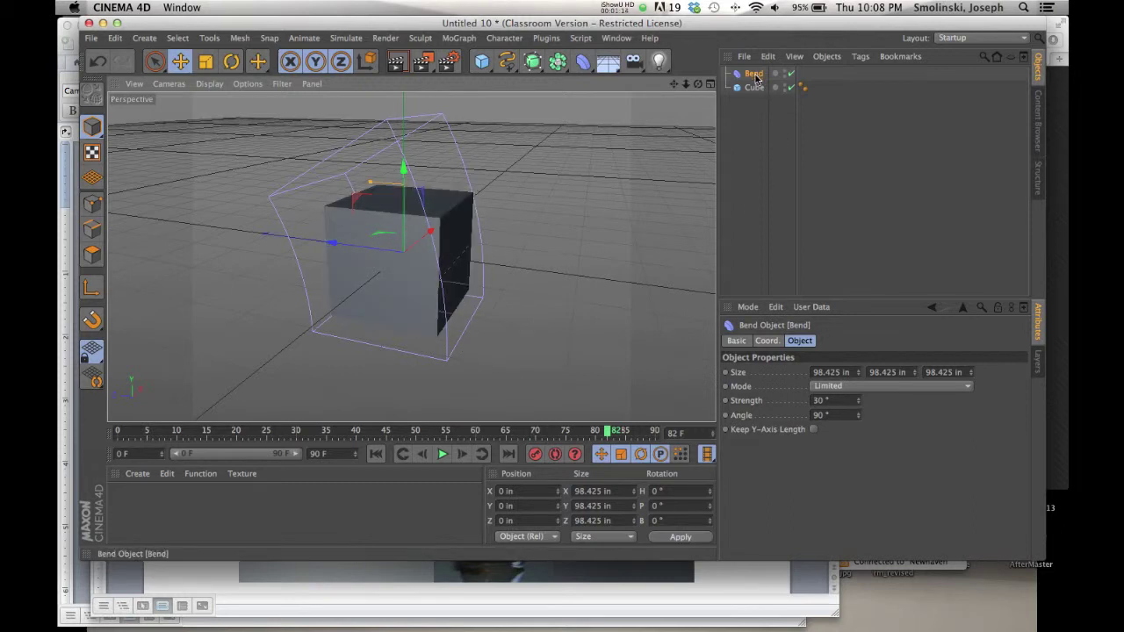
drag(755, 76, 760, 93)
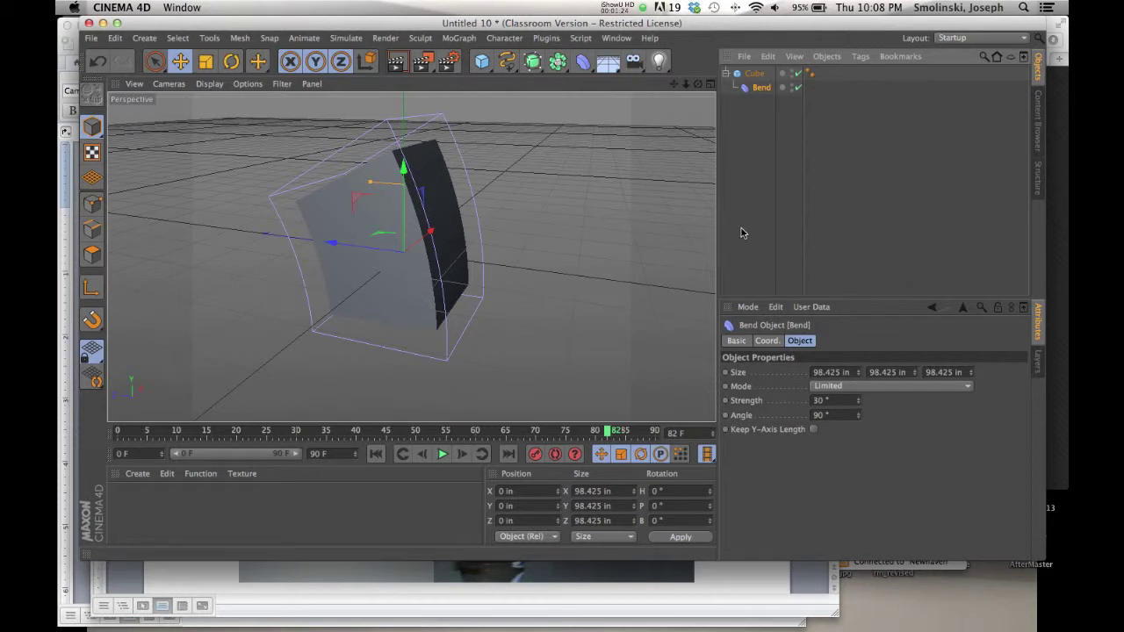
- Set the Cube's X, Y and Z segments to 1 each
click(753, 74)
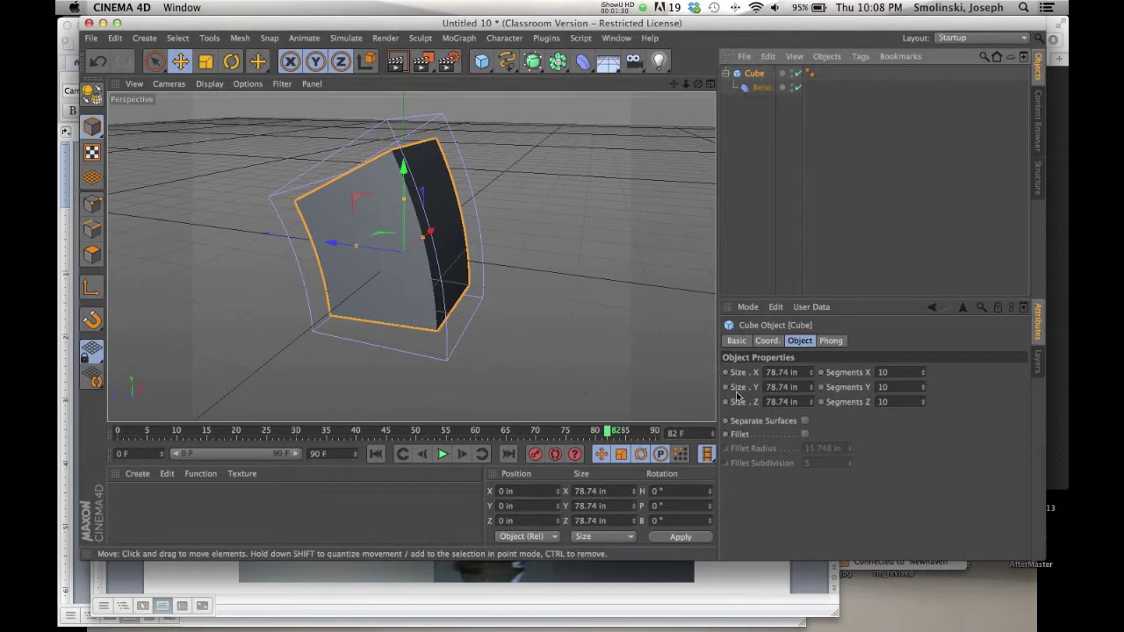
click(895, 373)
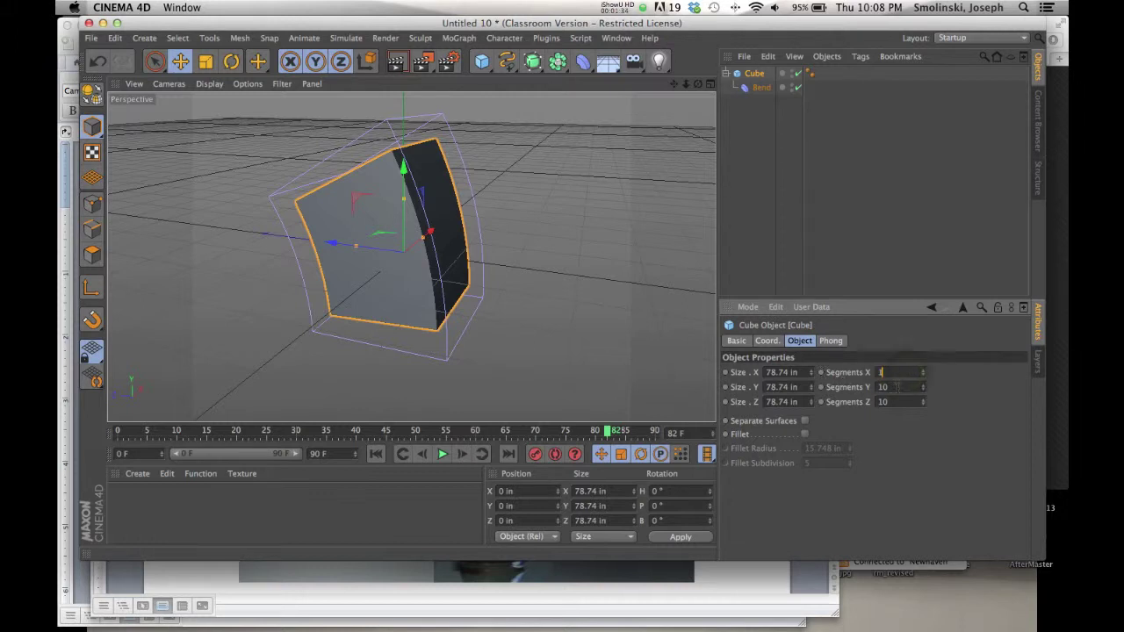
text(1)
click(900, 402)
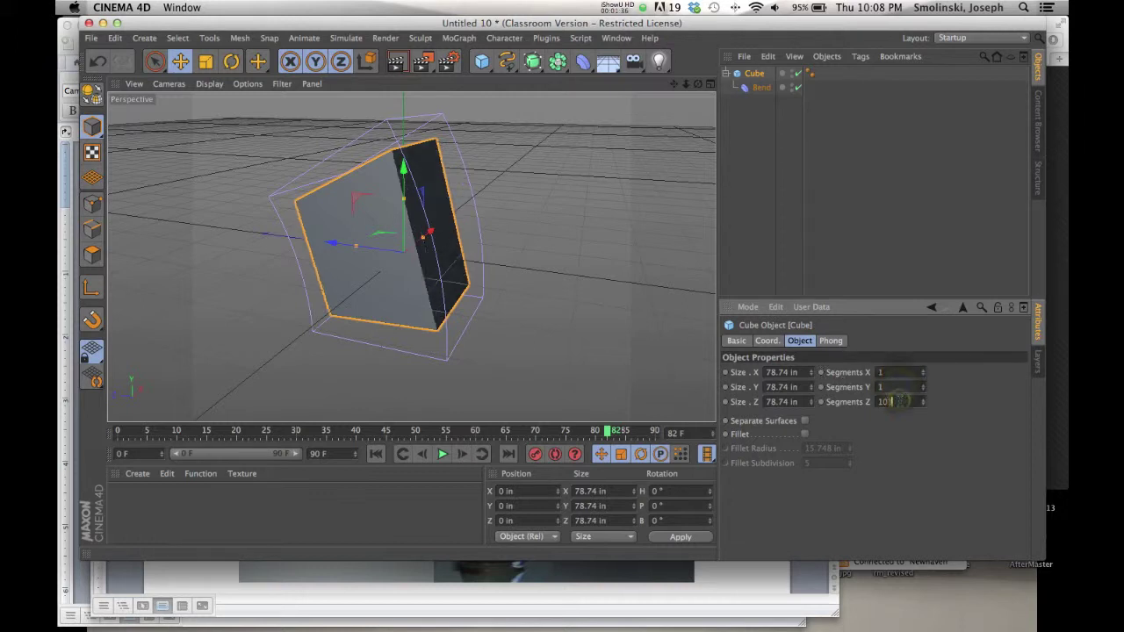
text(1)
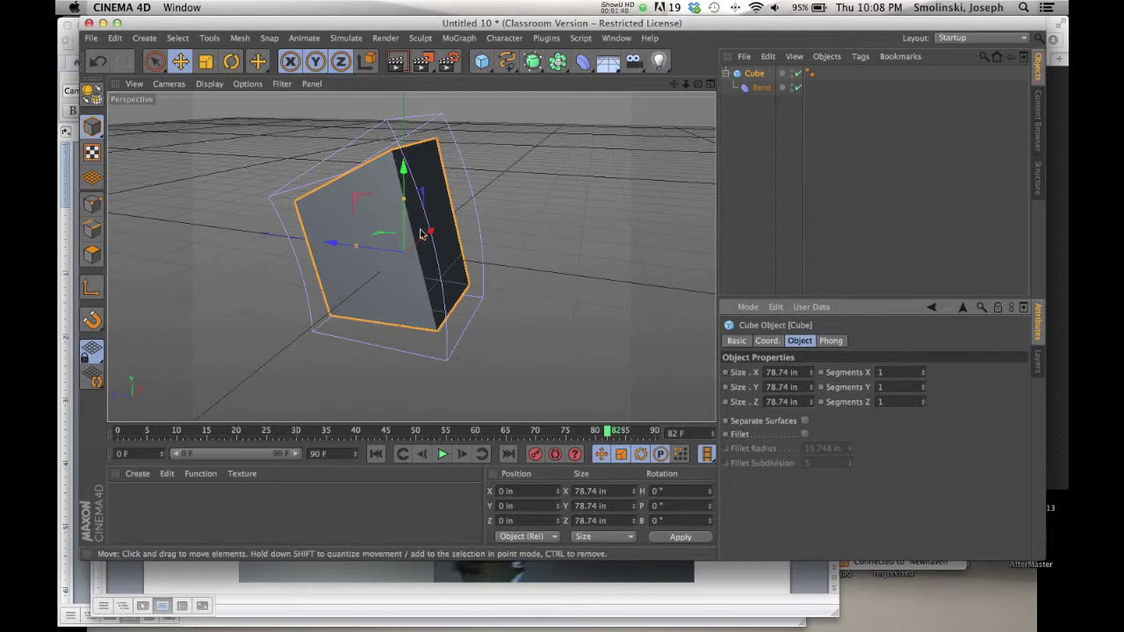
- Pull the Bend to about 38.8° strength and 97° angle, and undo back to the ten-segment cube
click(752, 90)
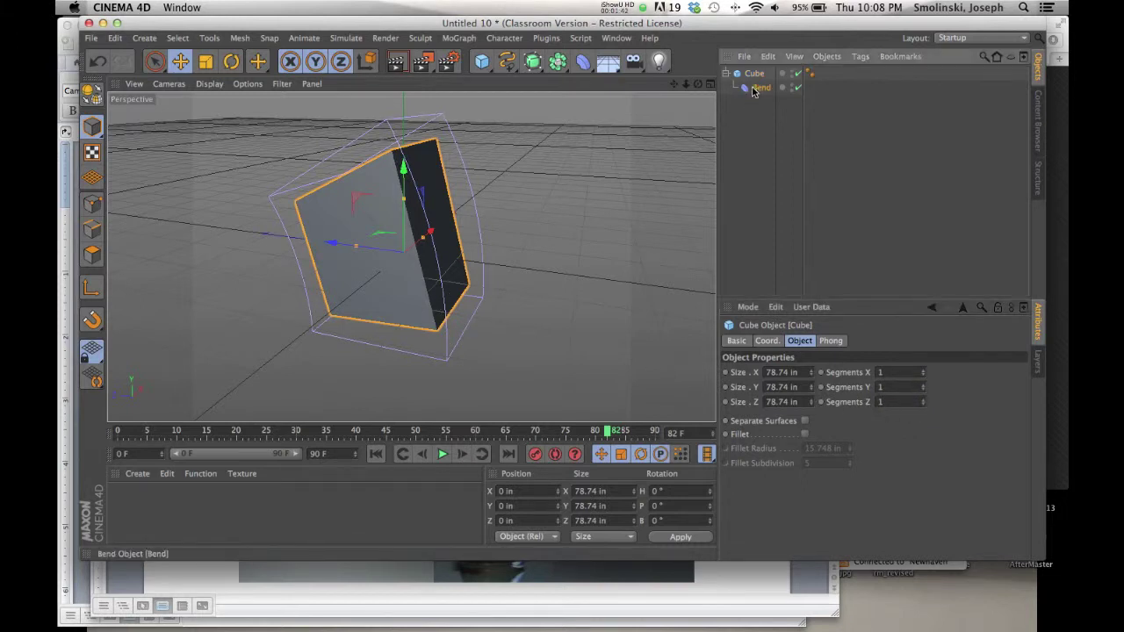
mouse_move(354, 185)
mouse_down()
mouse_move(372, 181)
mouse_move(342, 190)
mouse_move(358, 186)
mouse_up()
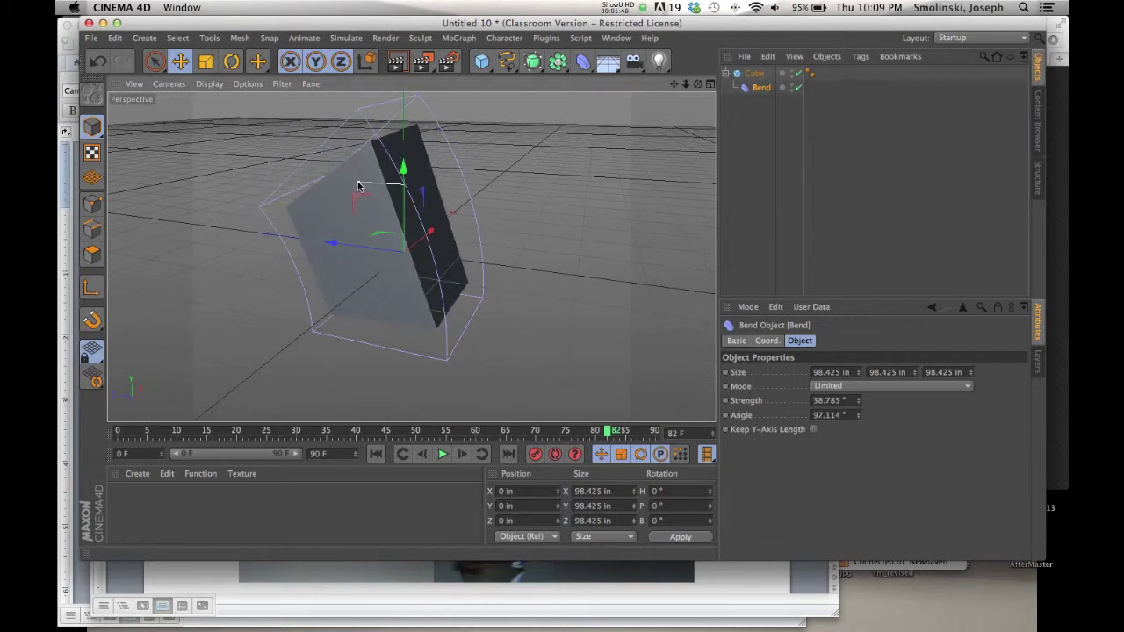
click(476, 239)
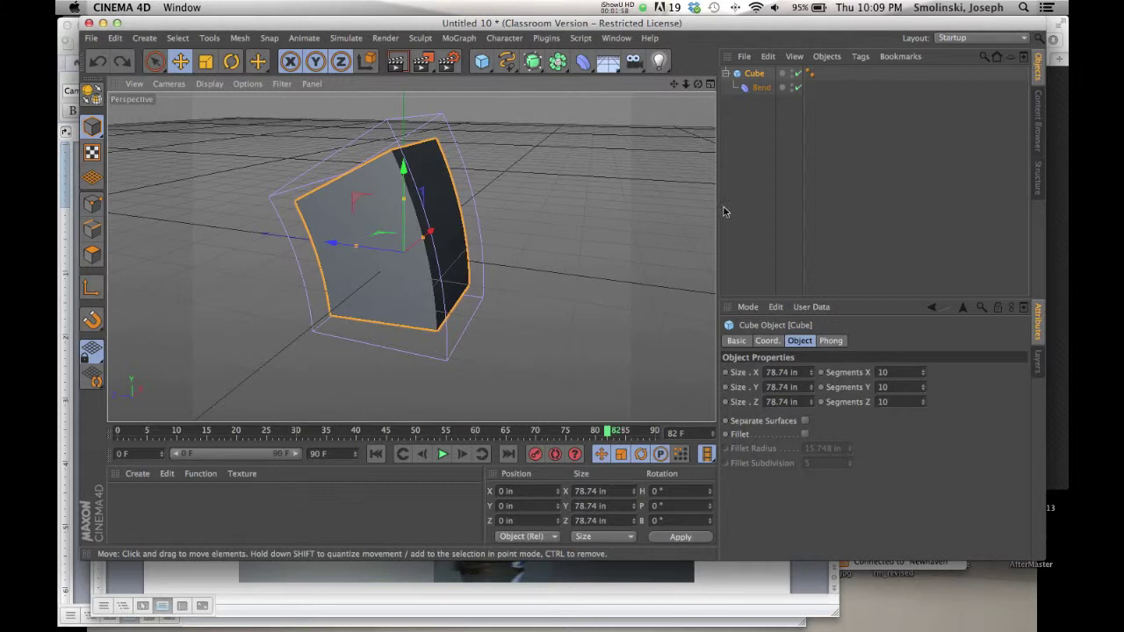
- Delete the Bend deformer from the Cube and add a Bulge deformer instead
click(760, 89)
key(Delete)
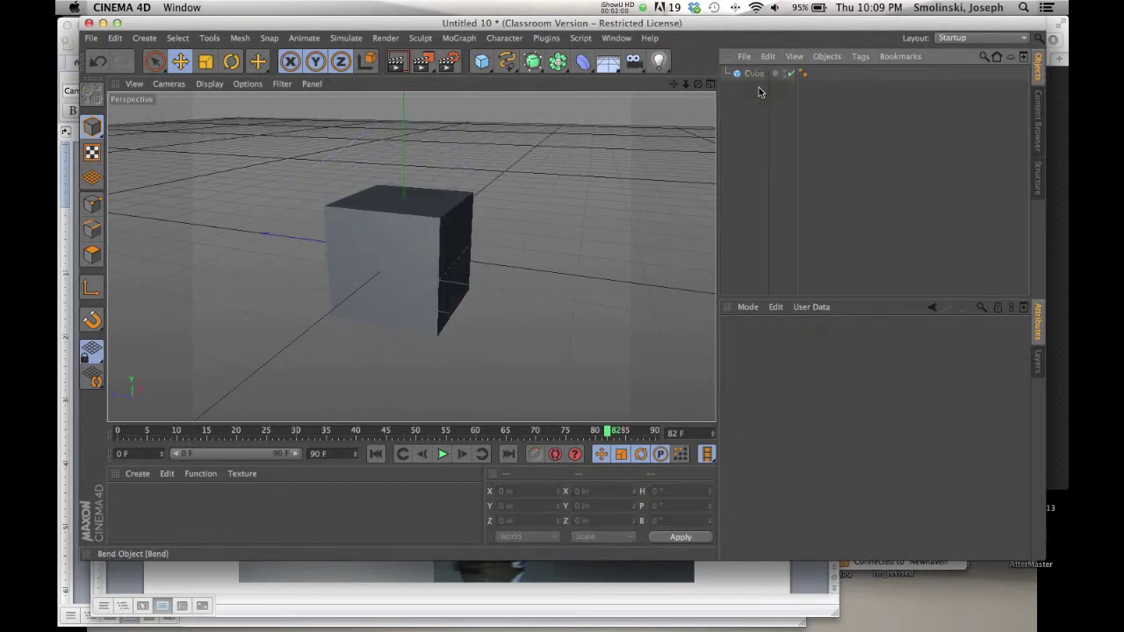
click(753, 75)
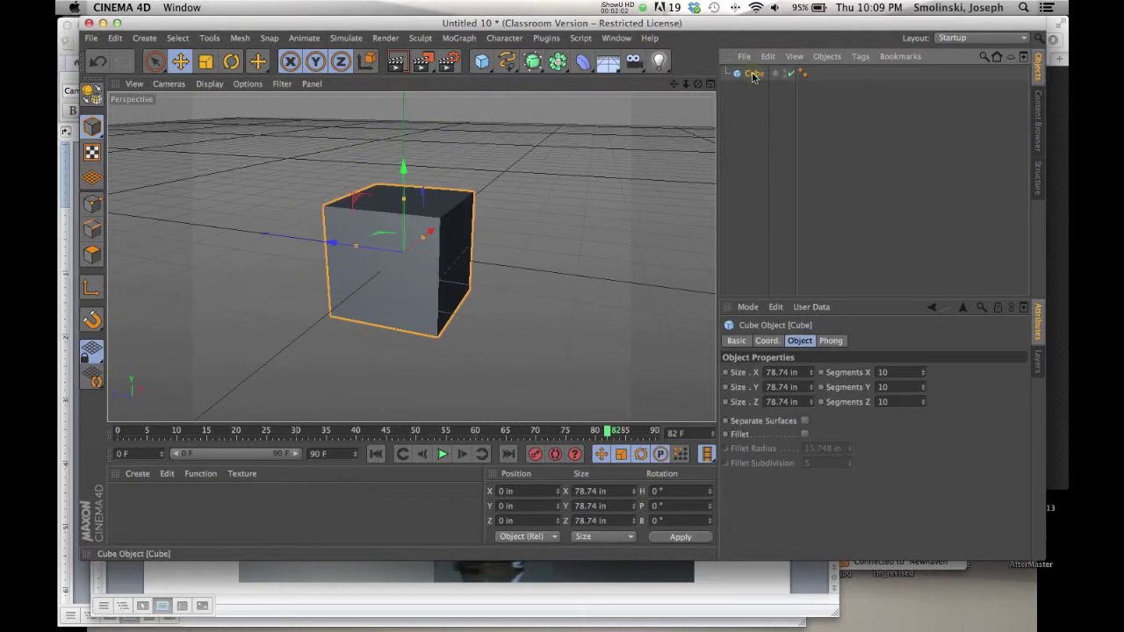
click(584, 70)
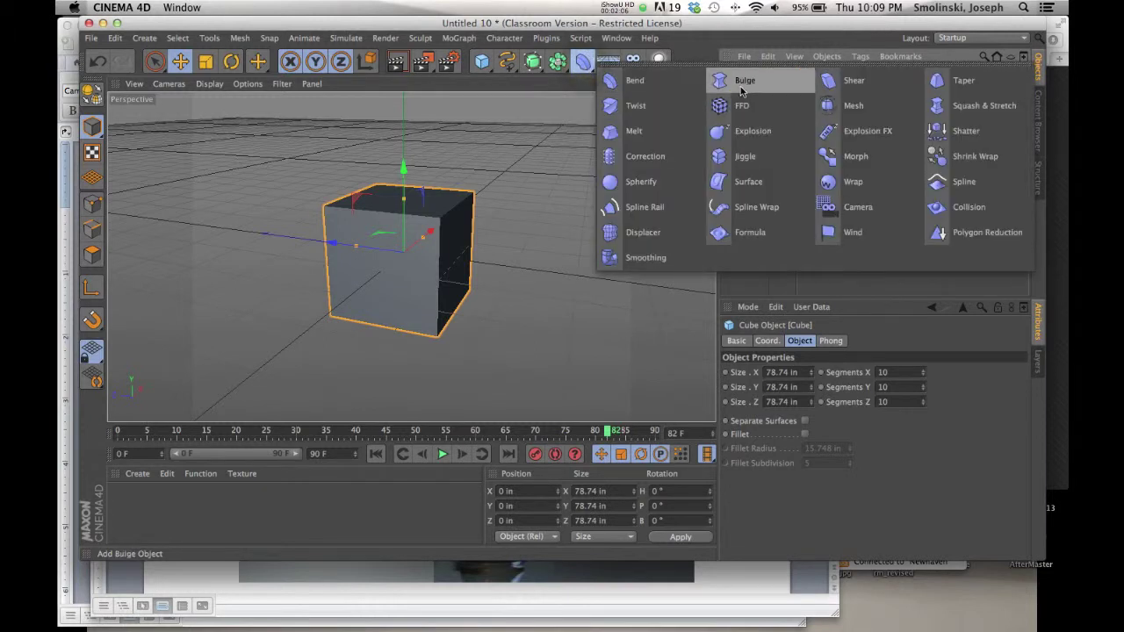
click(743, 85)
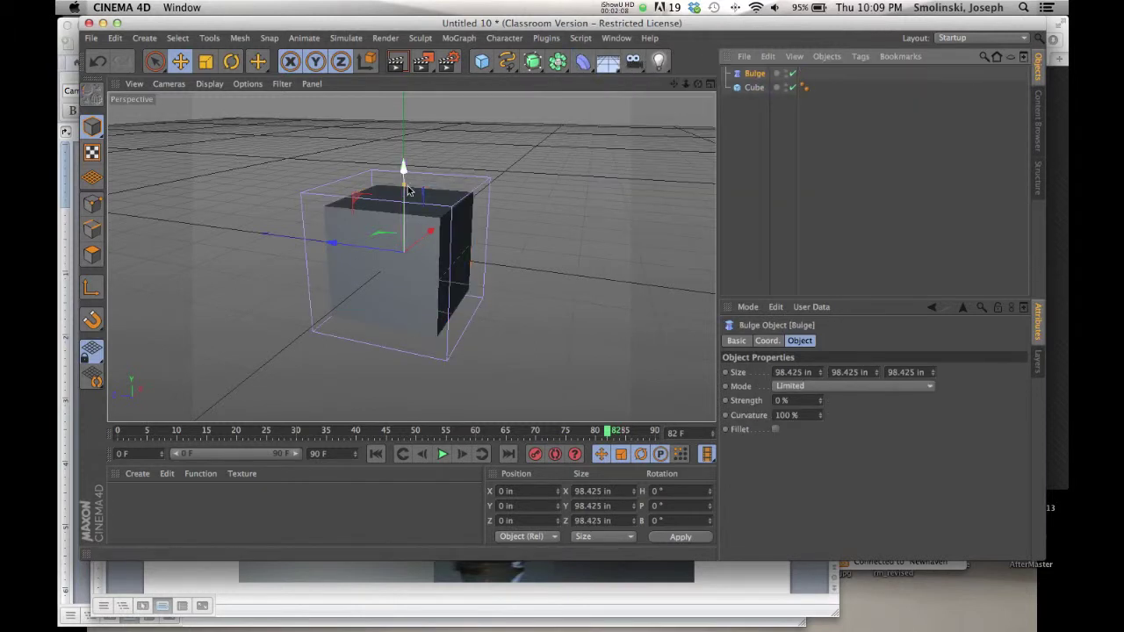
- Pull the Bulge's strength to about 110%, make it a child of the Cube, and reduce the strength to about -64%
drag(404, 189, 424, 174)
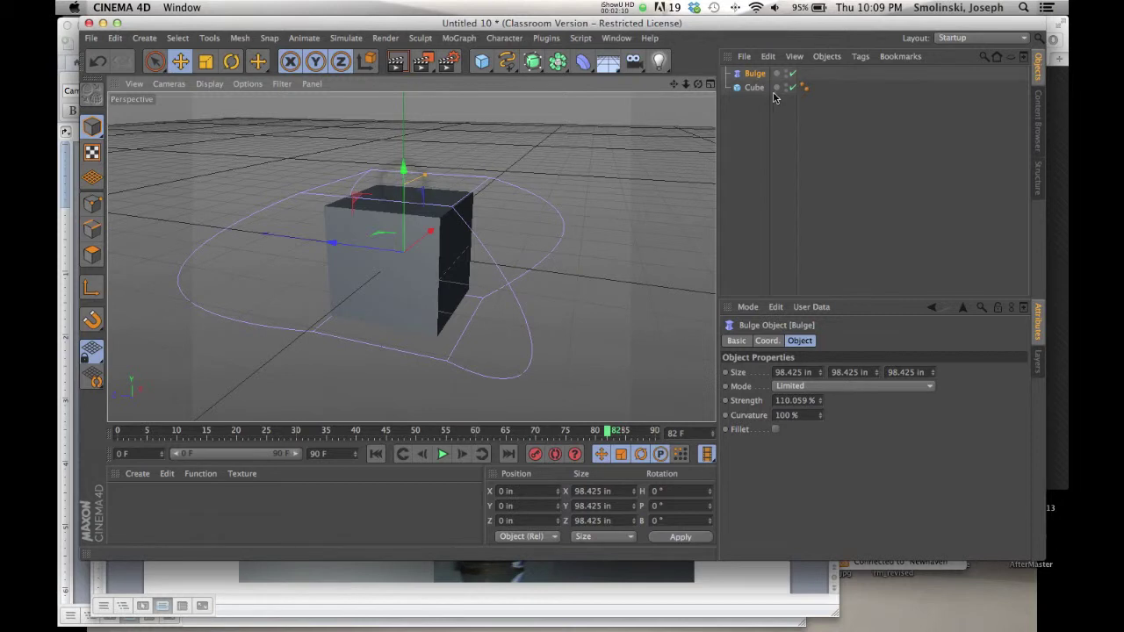
drag(757, 79, 754, 89)
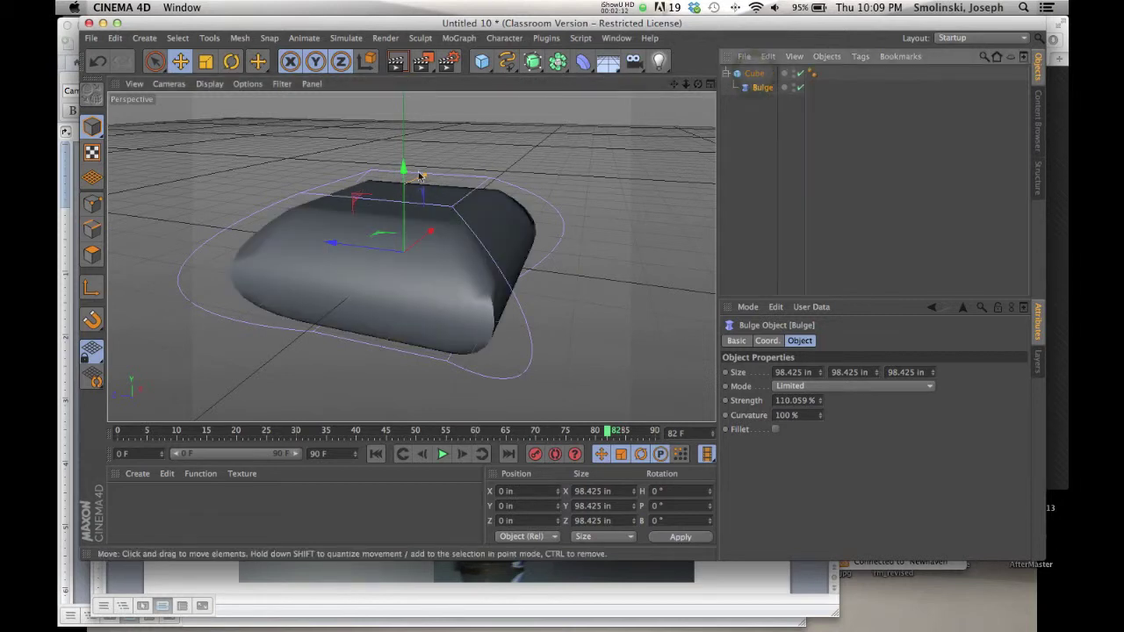
drag(424, 175, 388, 190)
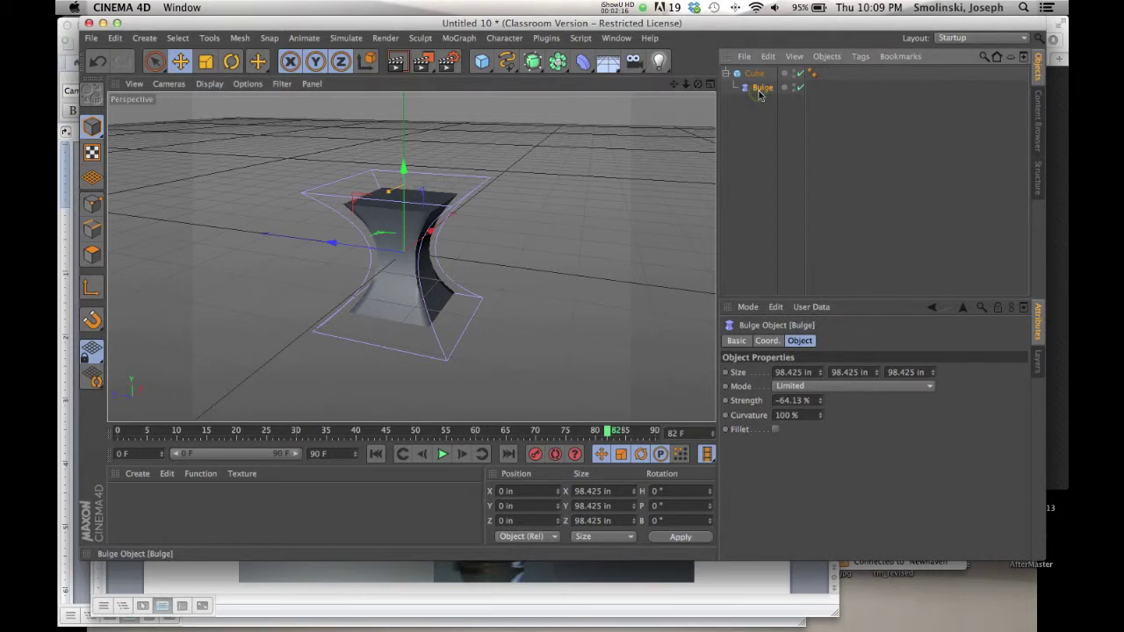
- Delete the Bulge deformer and add a Taper deformer in its place
key(Delete)
click(582, 61)
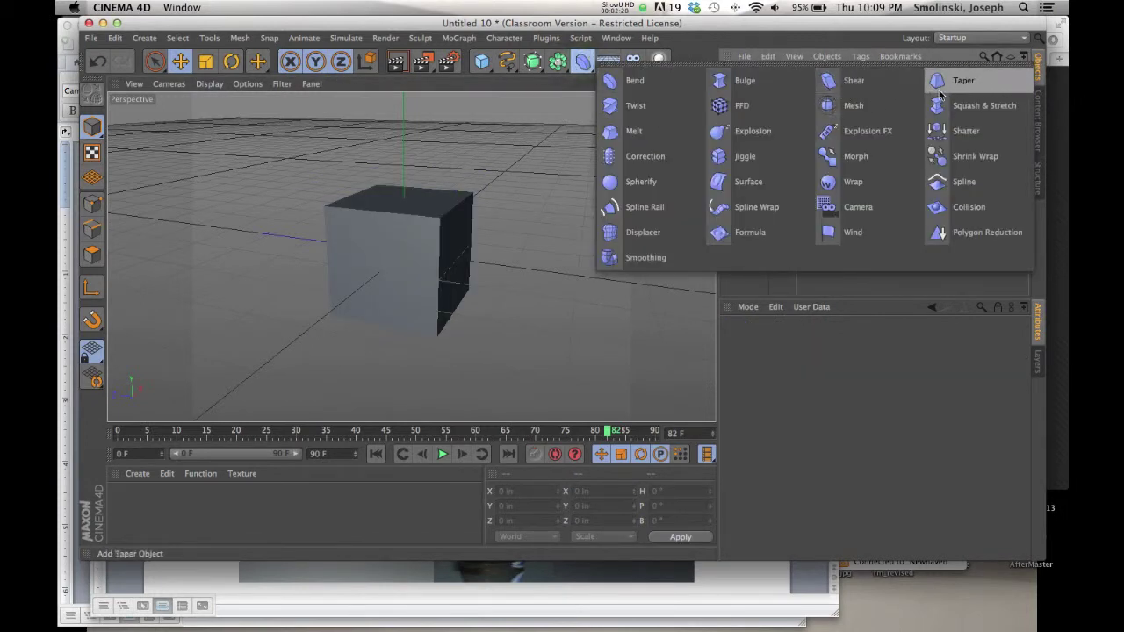
click(963, 80)
- Make the Taper a child of the Cube with about 62% strength and 0% curvature
drag(404, 188, 426, 187)
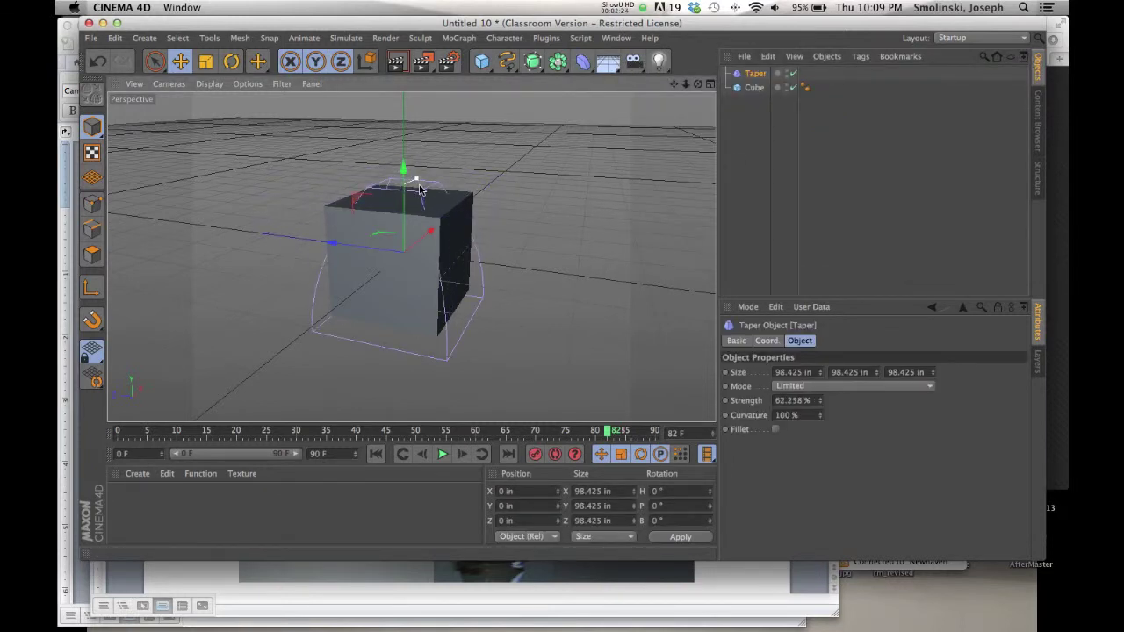
drag(755, 74, 760, 88)
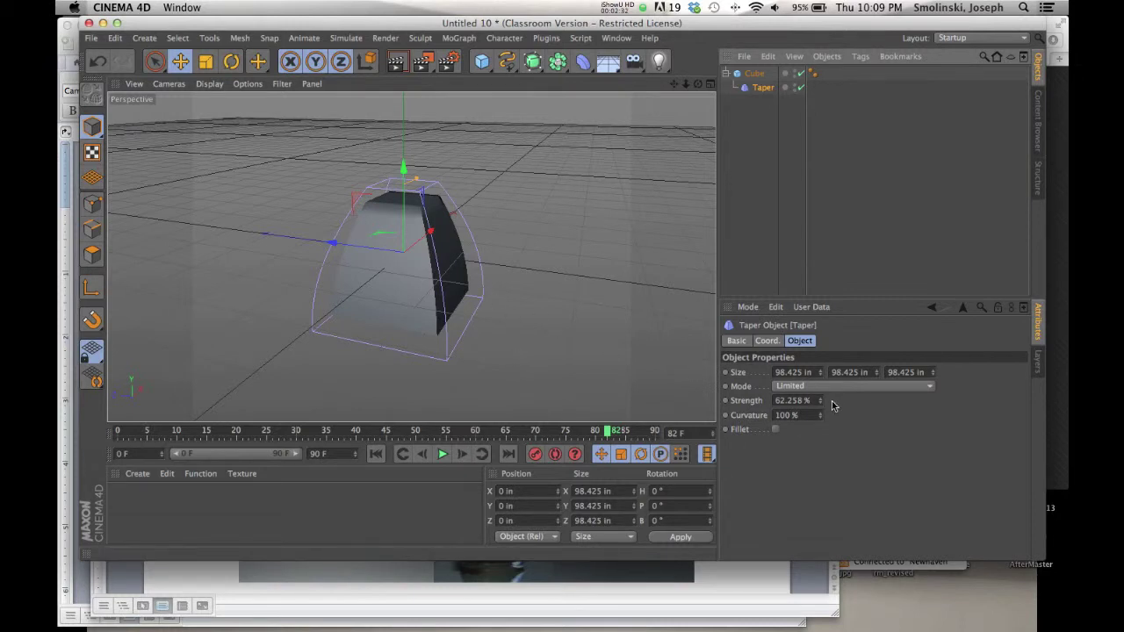
double_click(788, 415)
text(0)
key(Return)
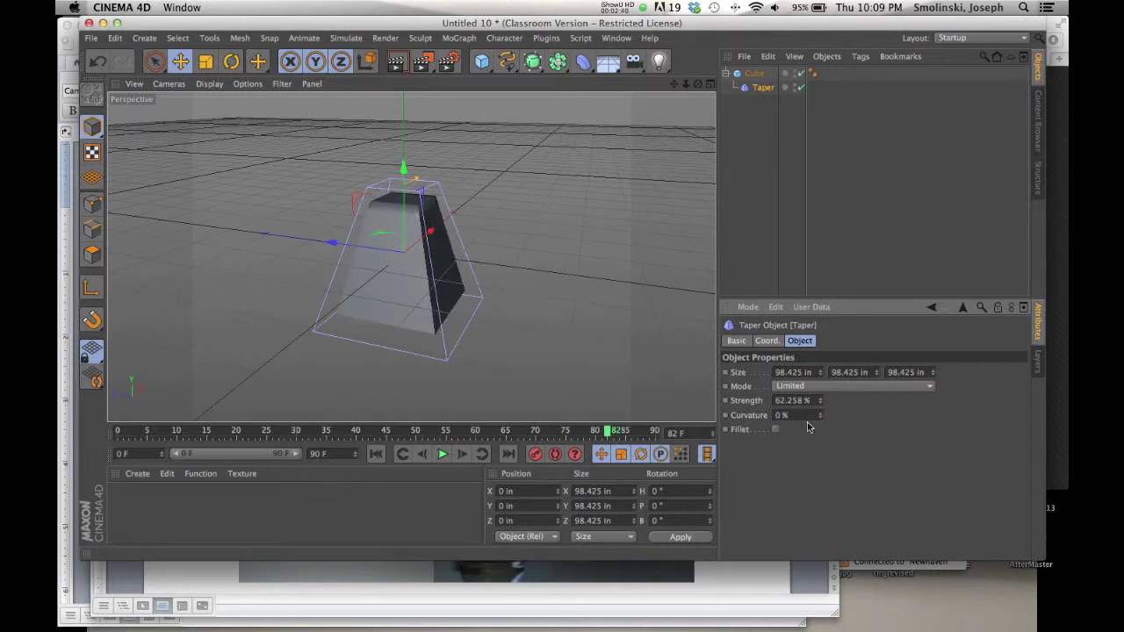
- Replace the Taper with a Melt deformer and make the Melt a child of the Cube
click(763, 90)
key(Delete)
drag(582, 61, 636, 131)
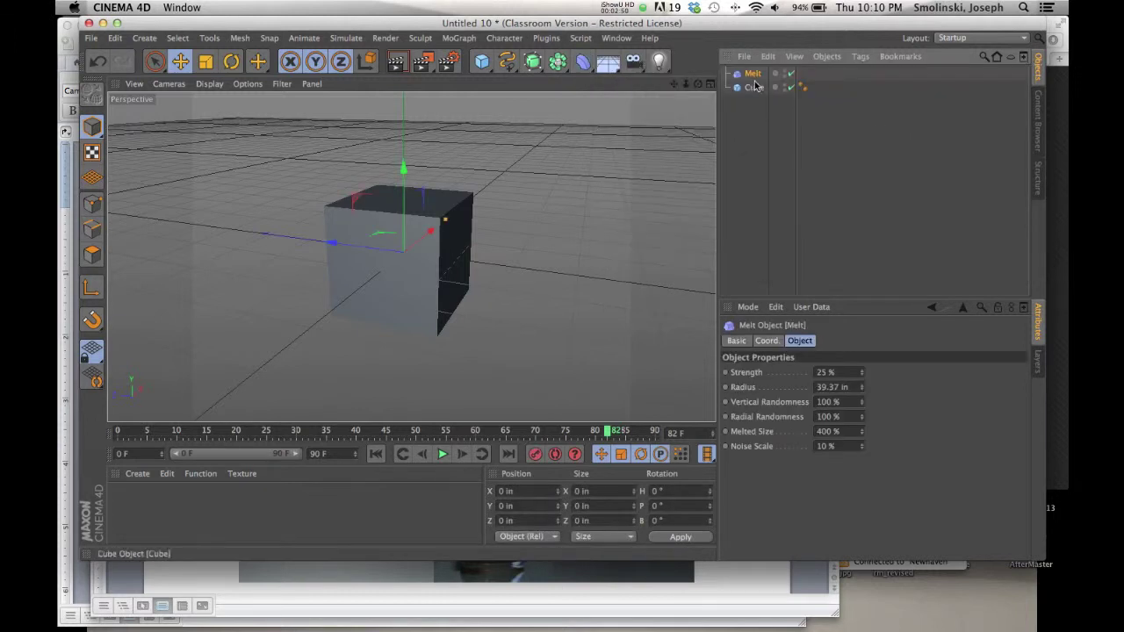
drag(752, 74, 760, 89)
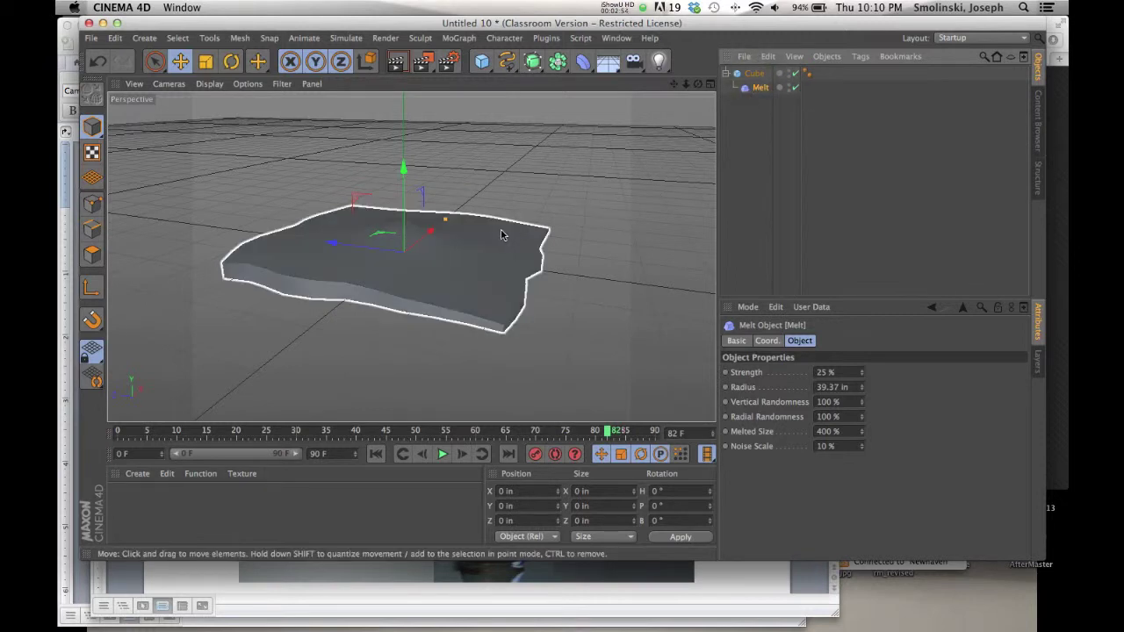
- Reduce the Melt's strength to 0% and lower the Melt object along Y to about -51 in
drag(697, 84, 699, 90)
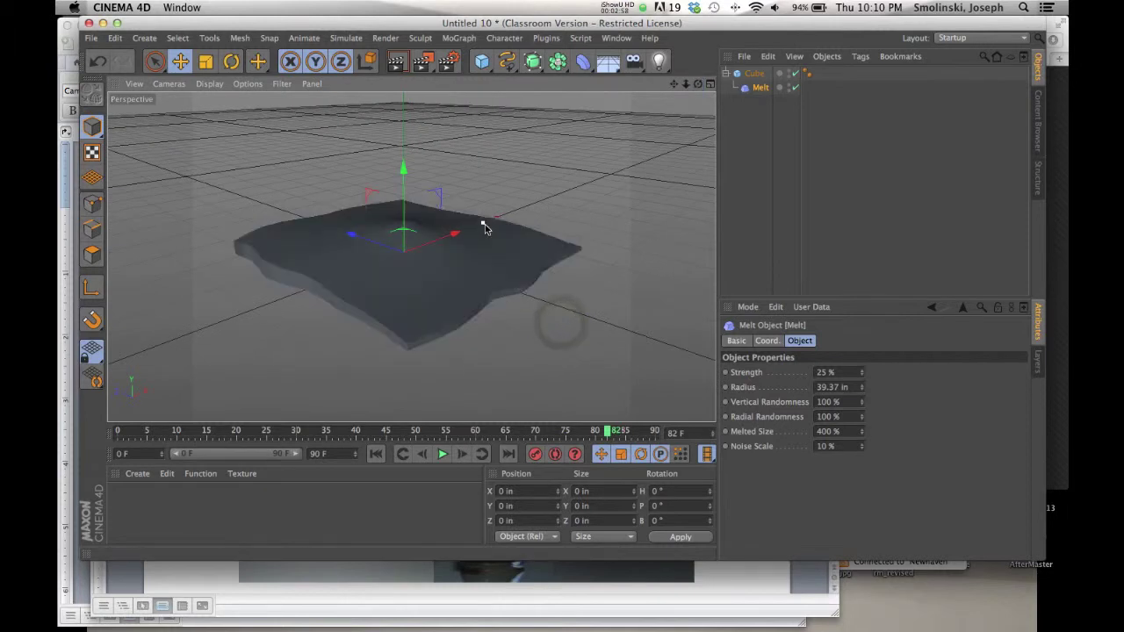
drag(482, 224, 445, 227)
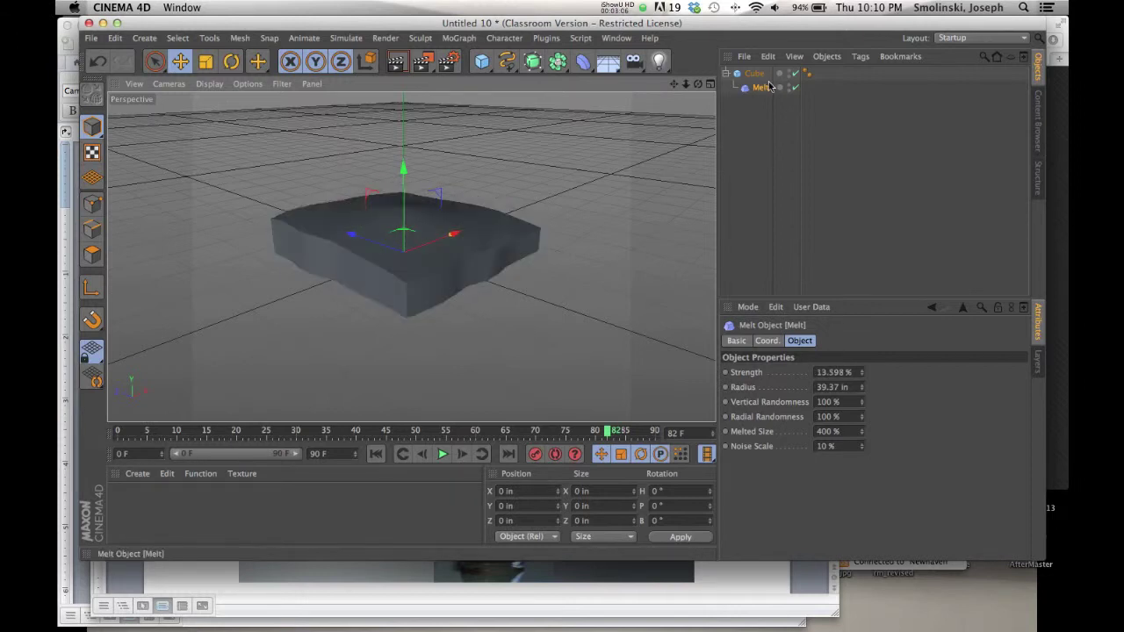
drag(401, 166, 387, 240)
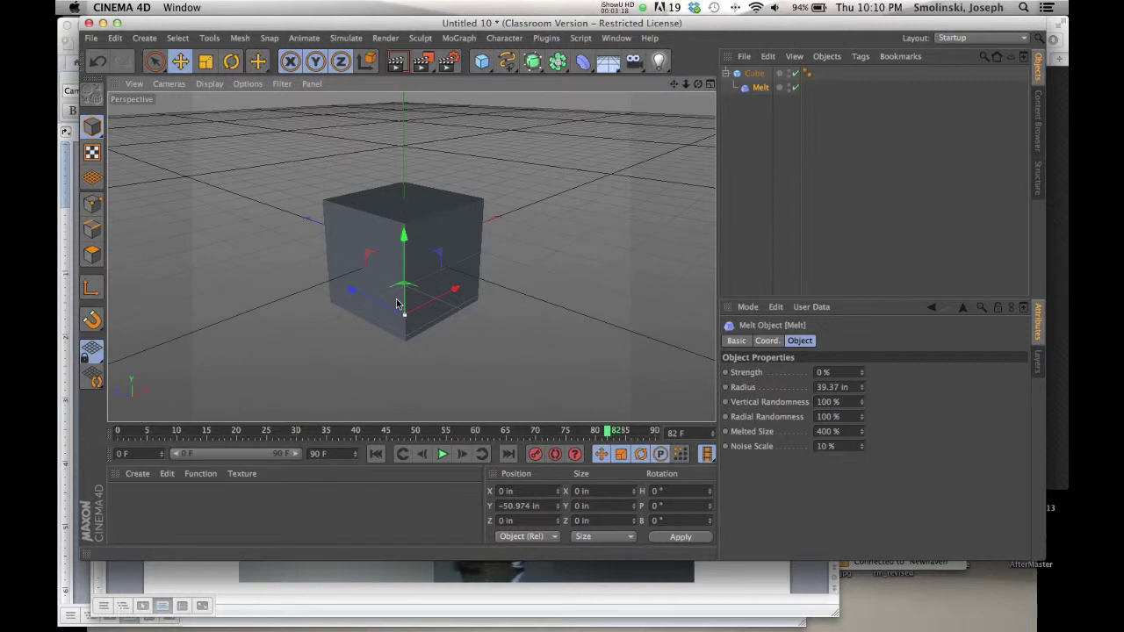
- Adjust the Melt's strength to about 1.6%
drag(422, 305, 446, 307)
drag(477, 305, 410, 314)
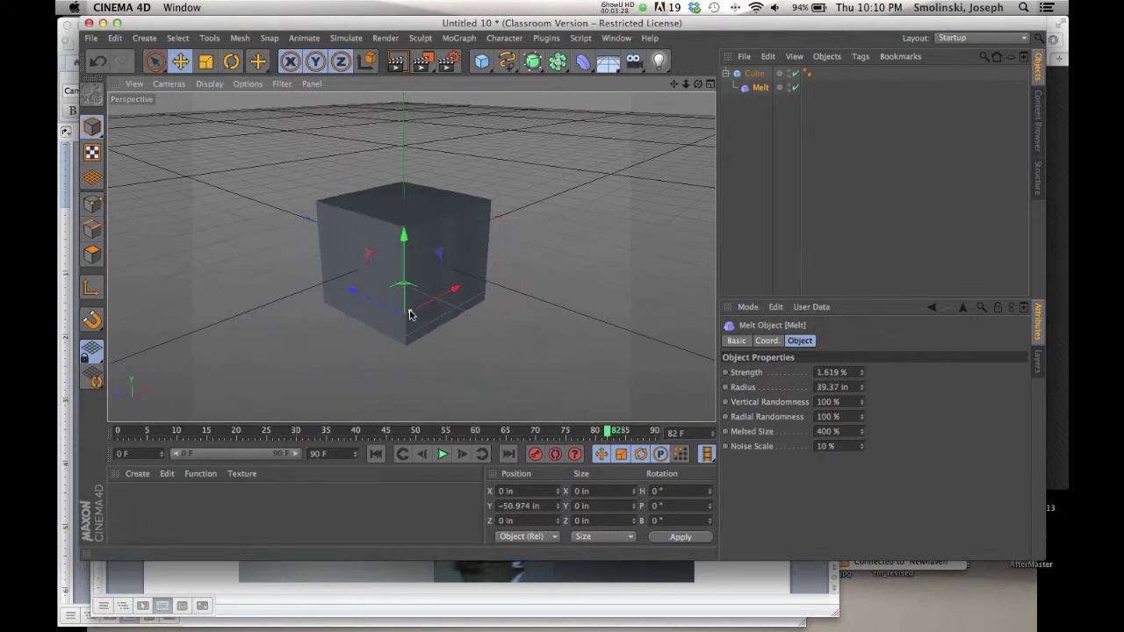
click(630, 9)
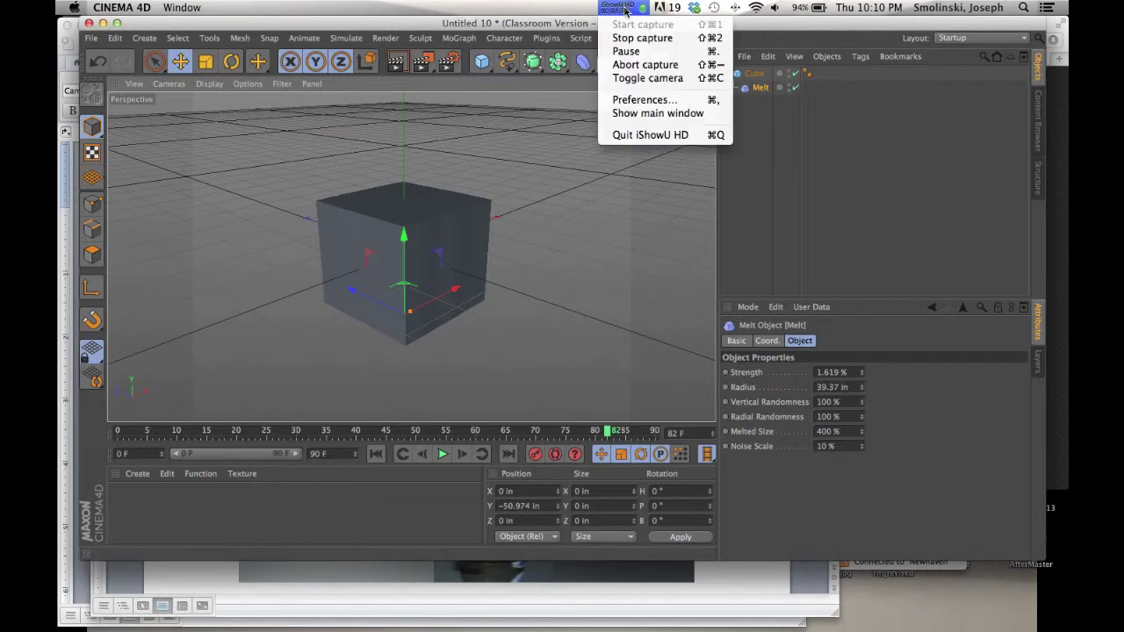
click(627, 55)
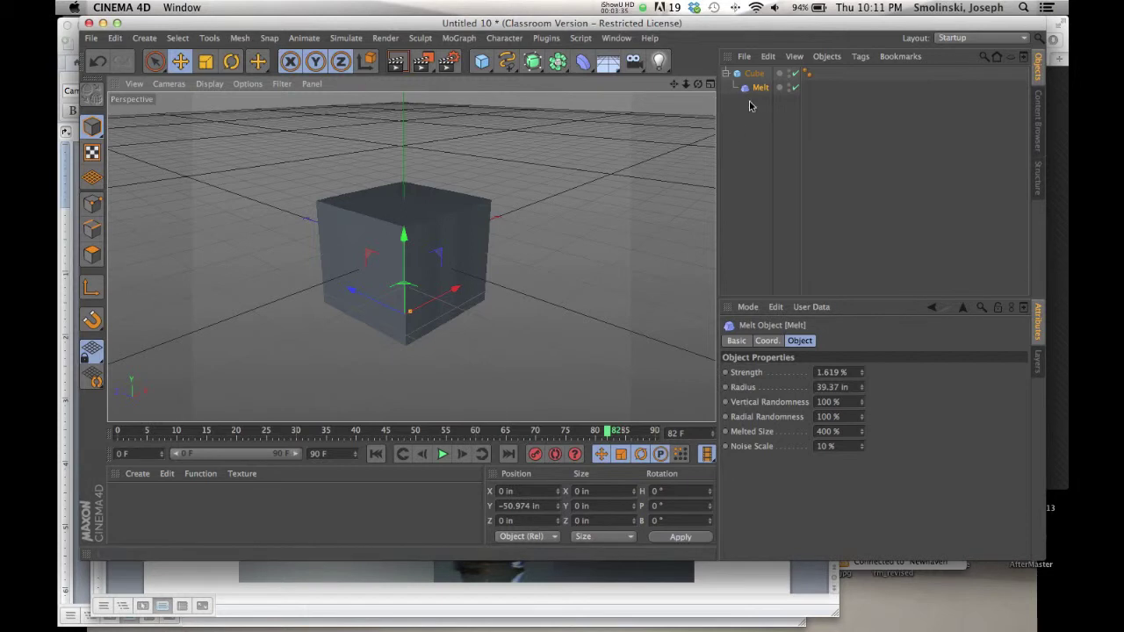
- Delete the Melt deformer and add a Twist deformer in its place
key(Delete)
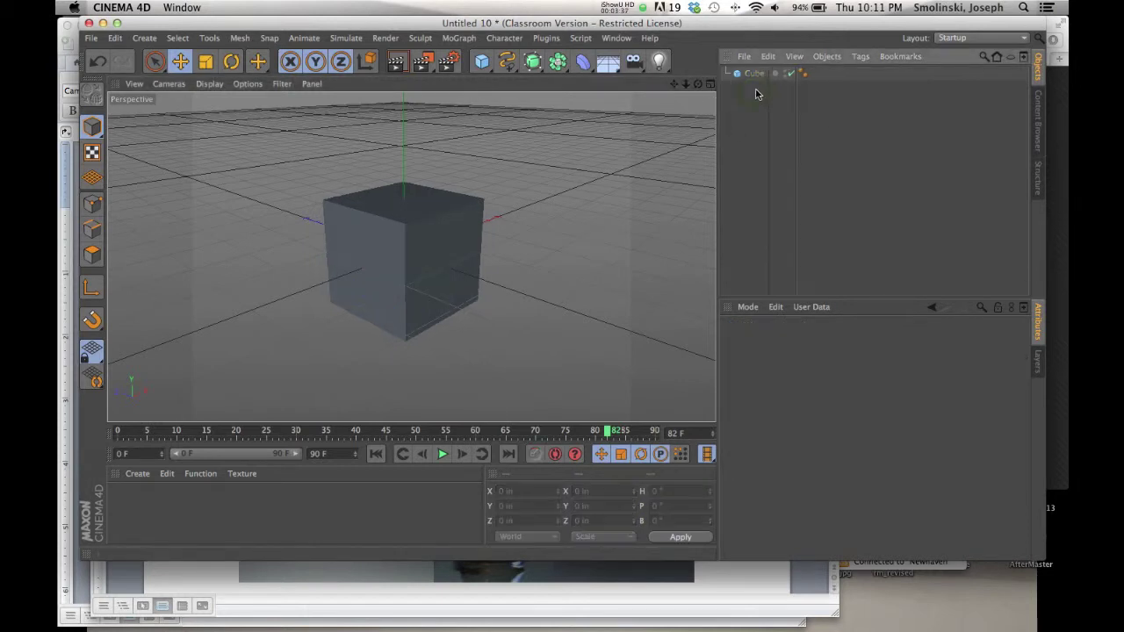
click(754, 74)
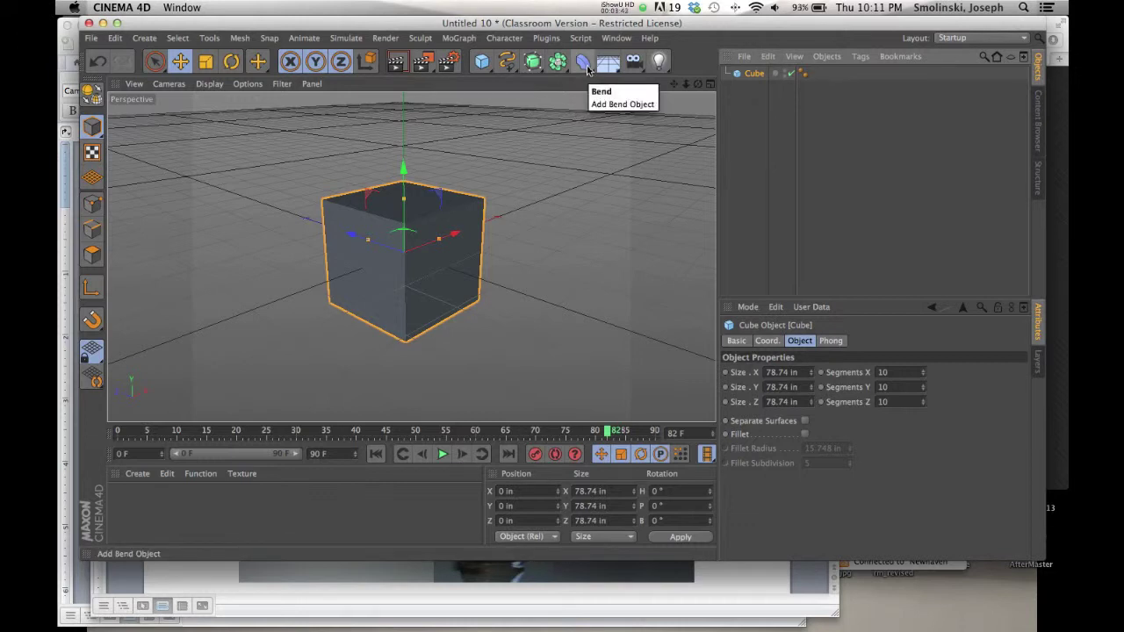
click(585, 68)
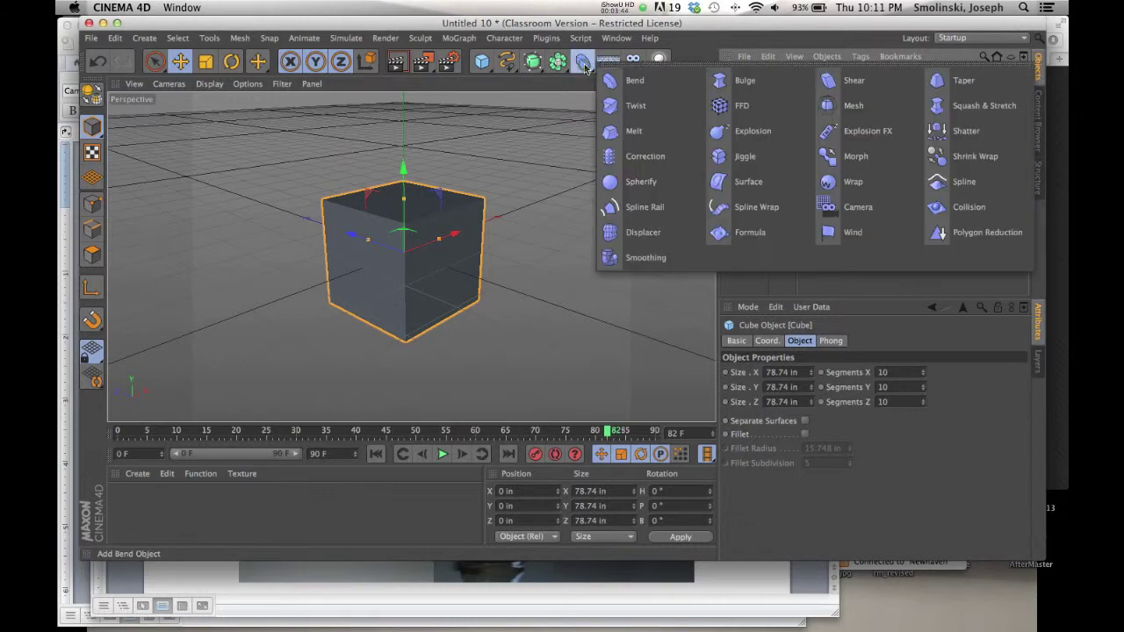
click(634, 106)
- Set the Twist's angle to about 174° and make the Twist a child of the Cube
drag(405, 189, 468, 189)
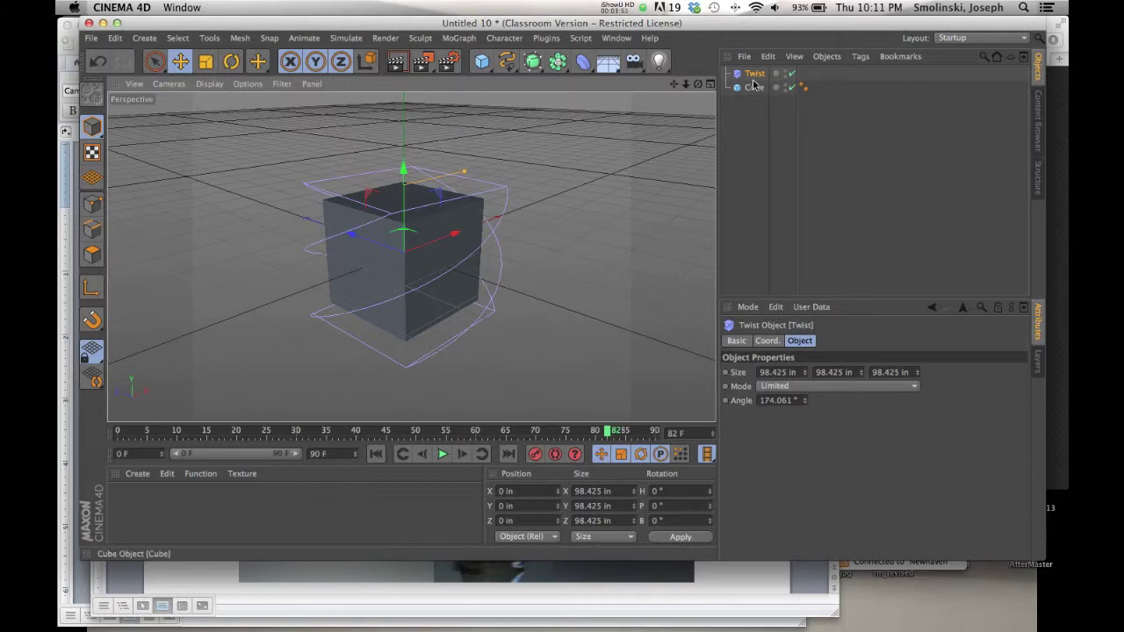
drag(753, 85, 756, 91)
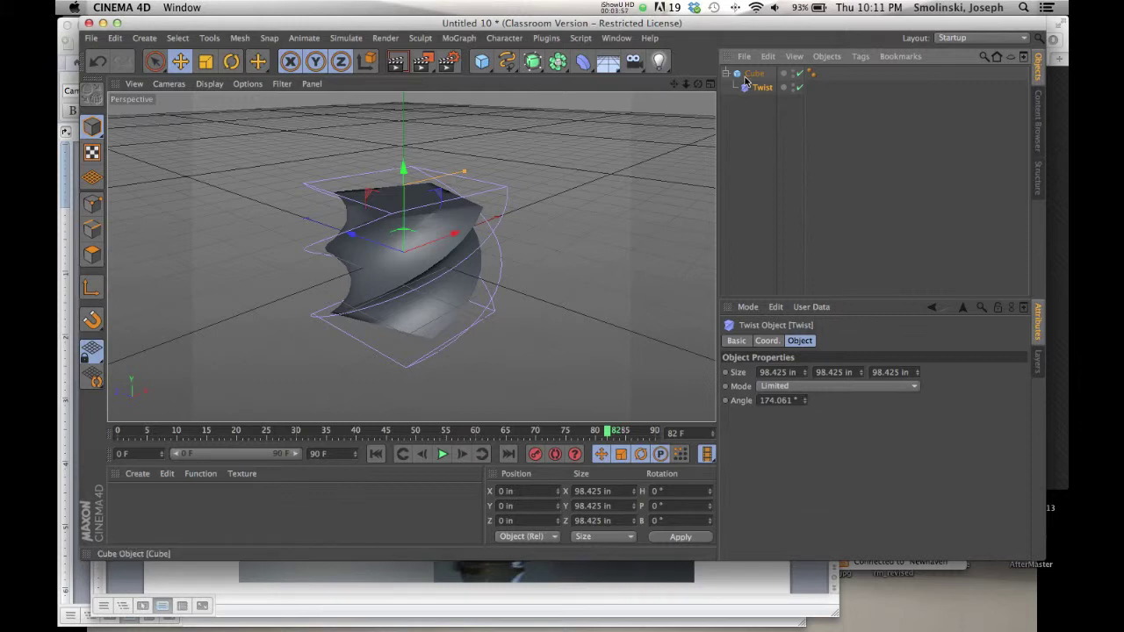
- Set the Twist's mode to Within Box and move it to about -2.4 in along X and 4.2 in along Y
mouse_move(454, 244)
mouse_down()
mouse_move(480, 236)
mouse_move(416, 246)
mouse_move(487, 235)
mouse_move(439, 242)
mouse_move(475, 233)
mouse_move(453, 233)
mouse_up()
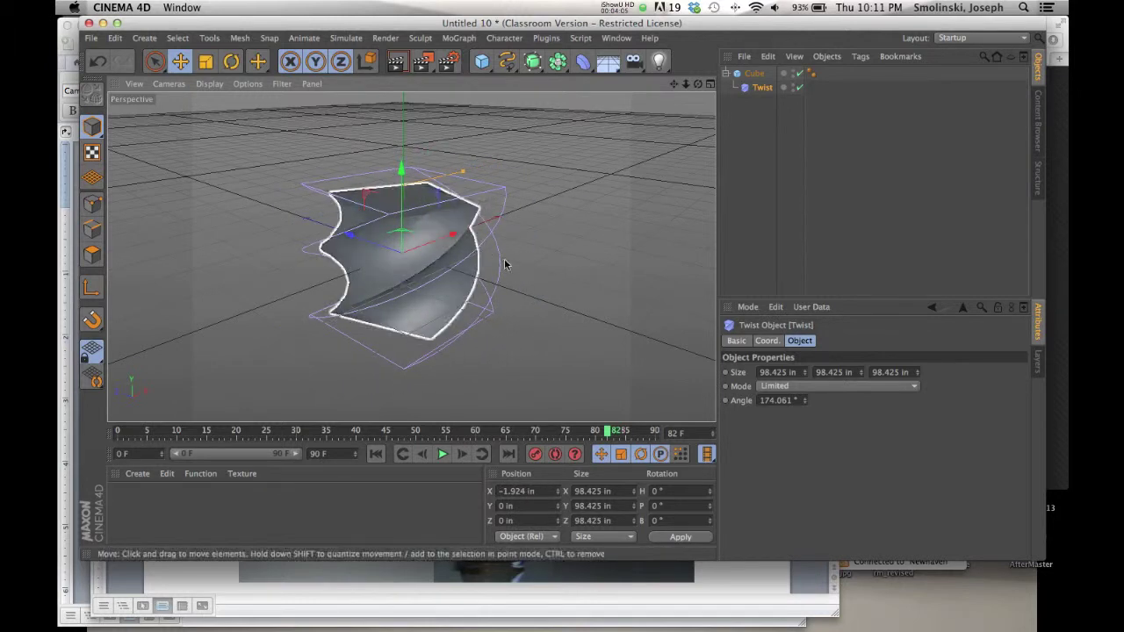
click(859, 388)
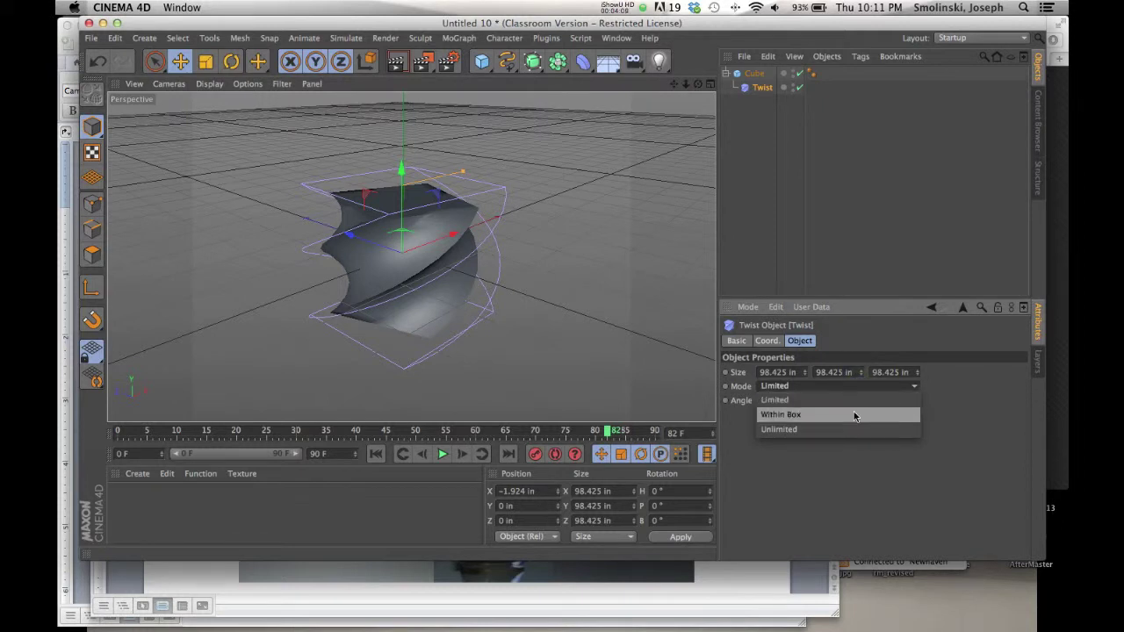
click(807, 415)
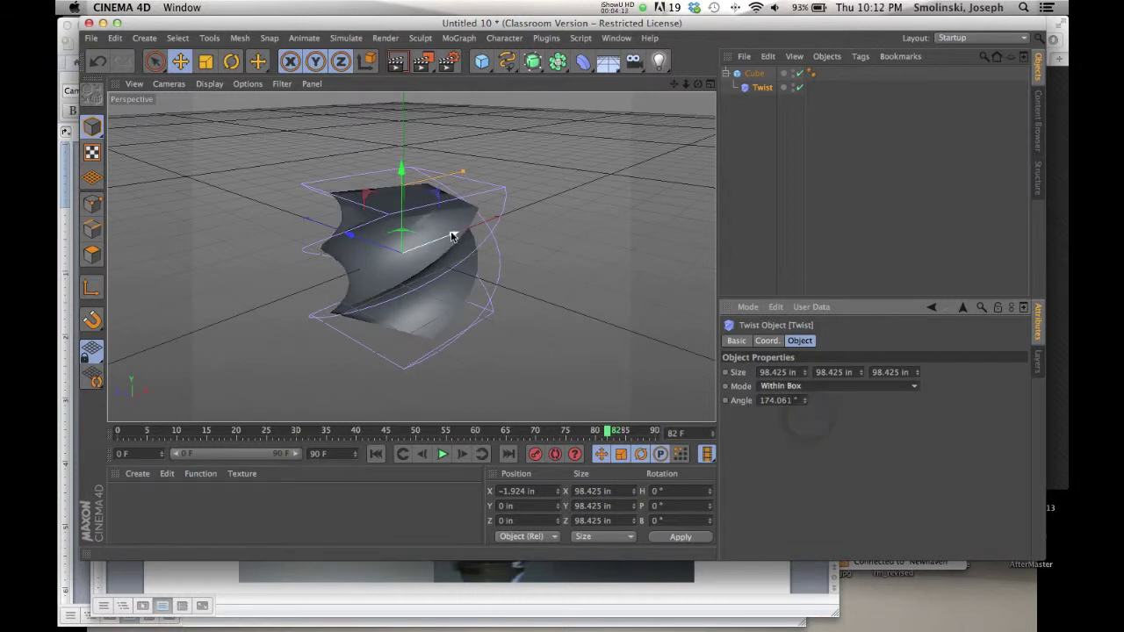
mouse_move(452, 236)
mouse_down()
mouse_move(592, 226)
mouse_move(513, 248)
mouse_move(263, 255)
mouse_move(465, 231)
mouse_move(446, 233)
mouse_up()
drag(401, 170, 450, 165)
- Switch the Twist's mode back to Limited
click(627, 8)
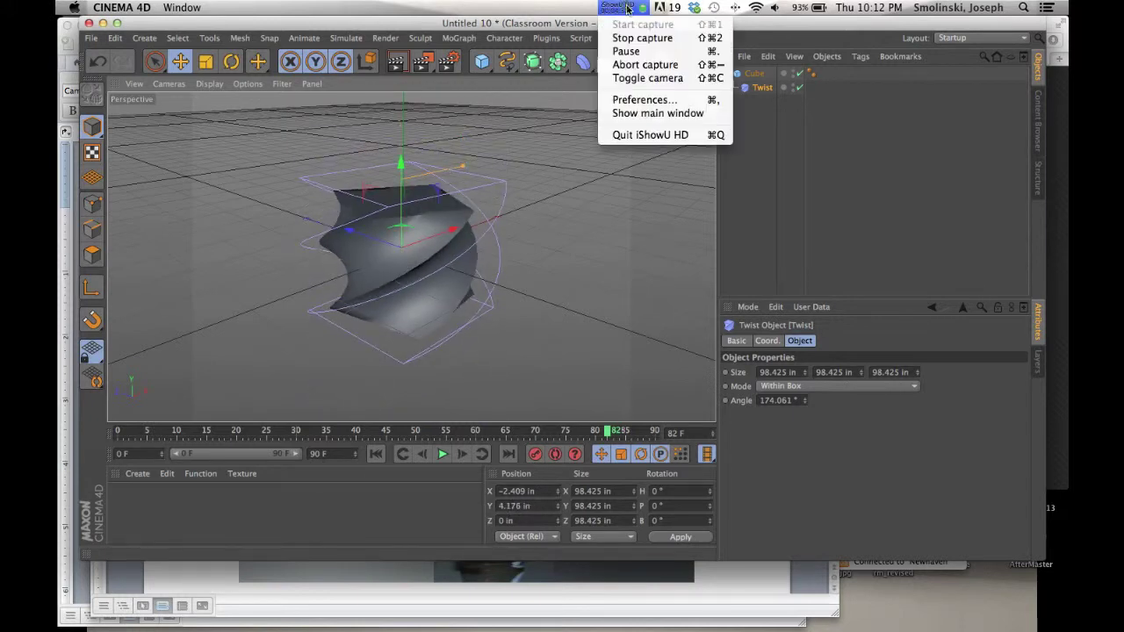
click(648, 106)
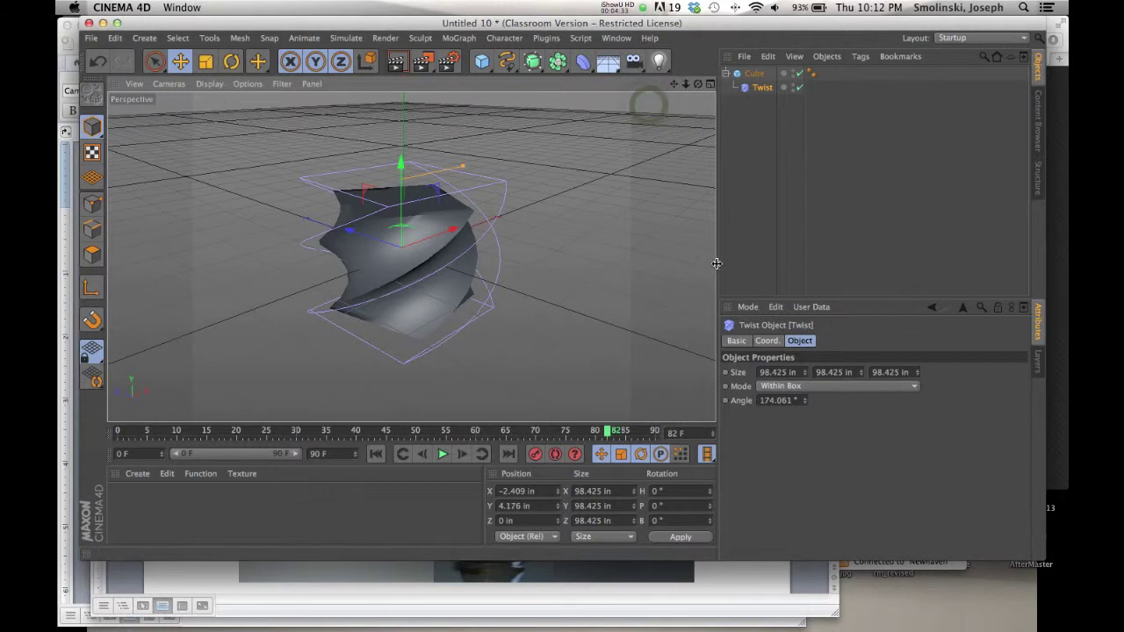
click(854, 387)
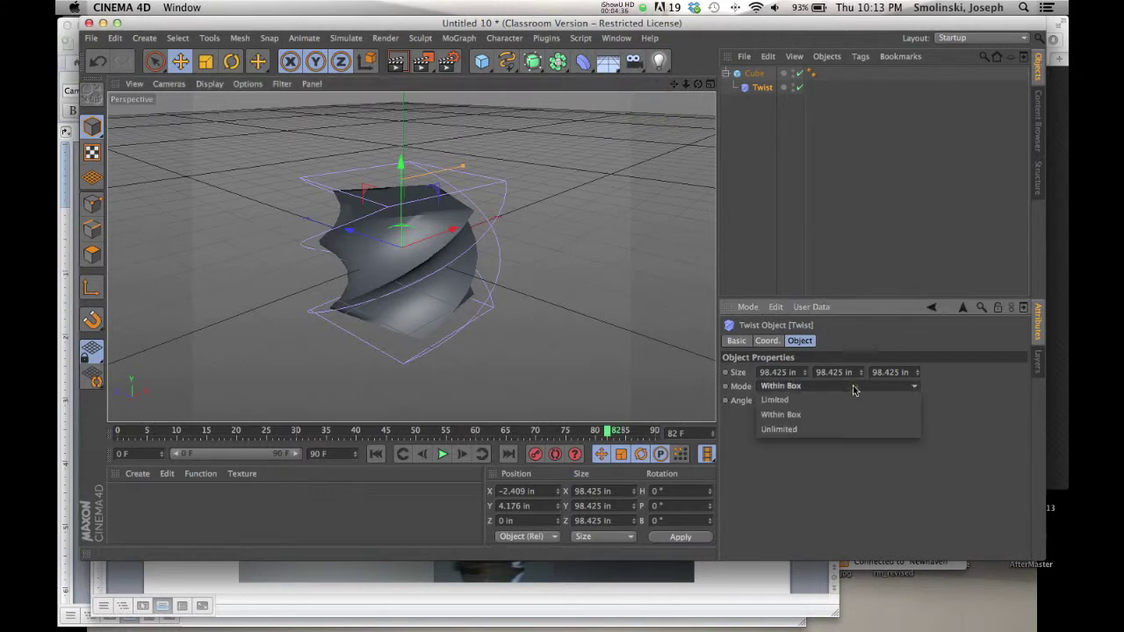
click(808, 400)
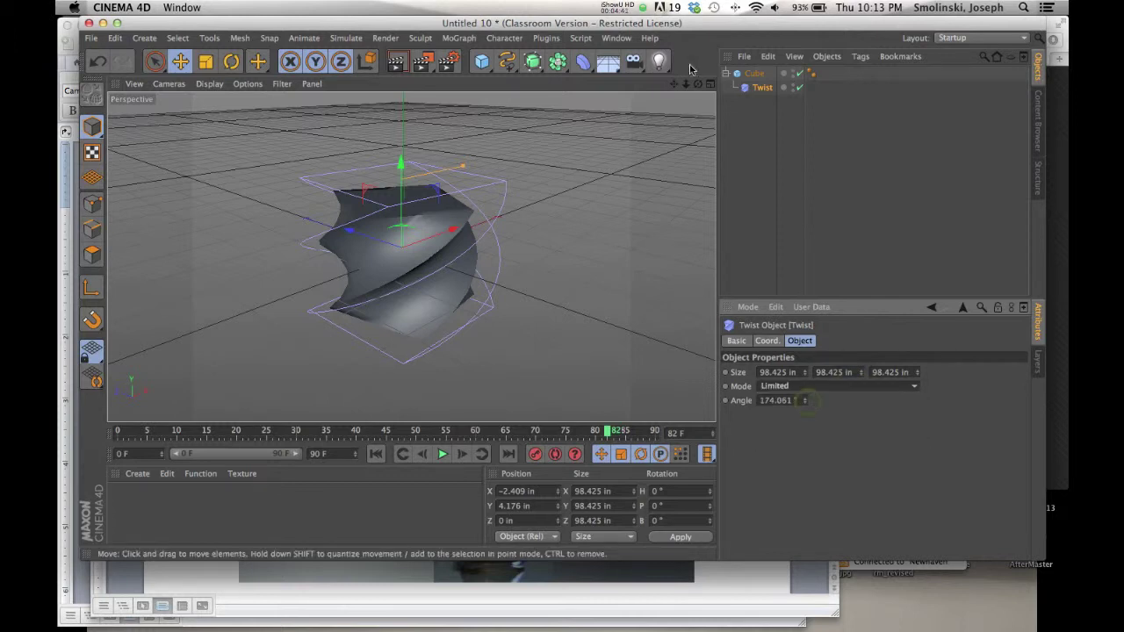
- Replace the Twist with an Explosion deformer nested under the Cube, with its strength at about 8%
click(761, 88)
key(Delete)
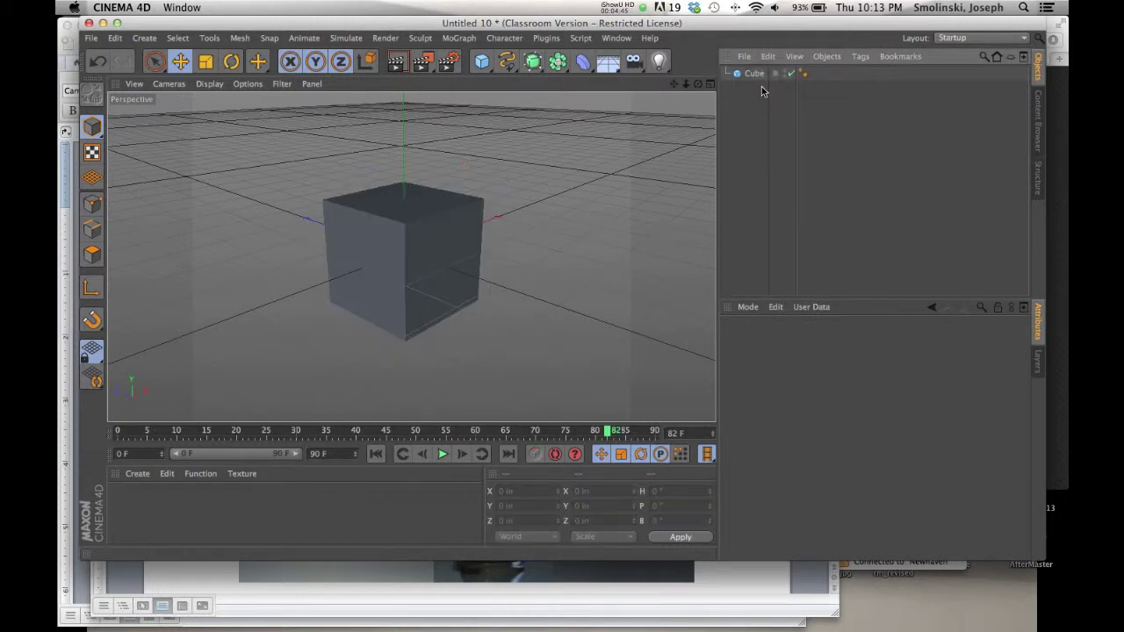
click(583, 63)
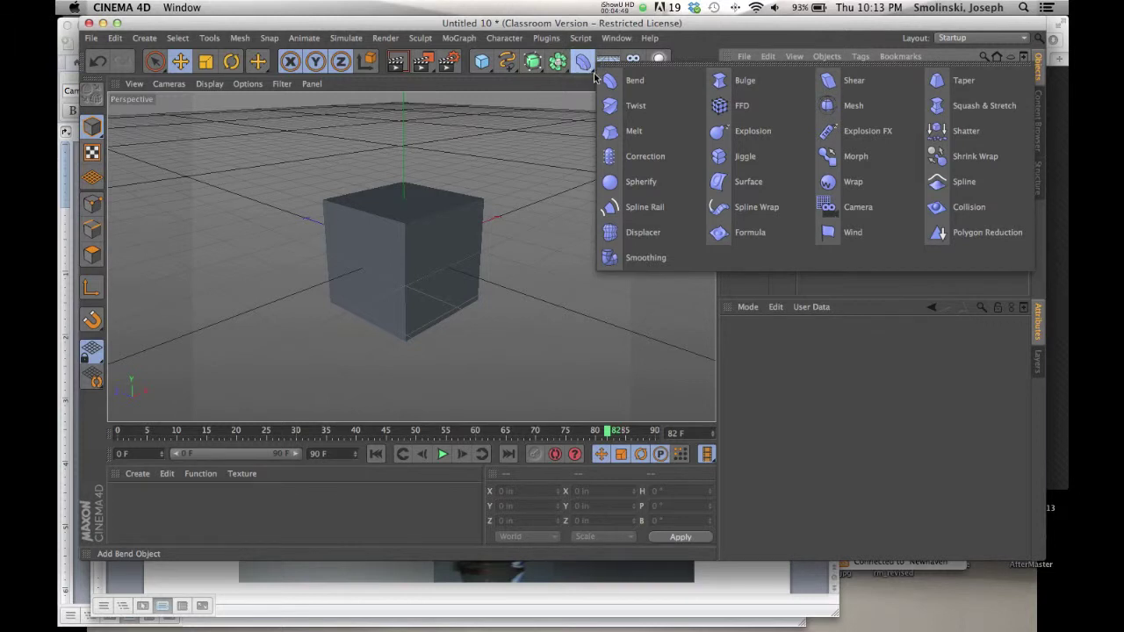
click(743, 132)
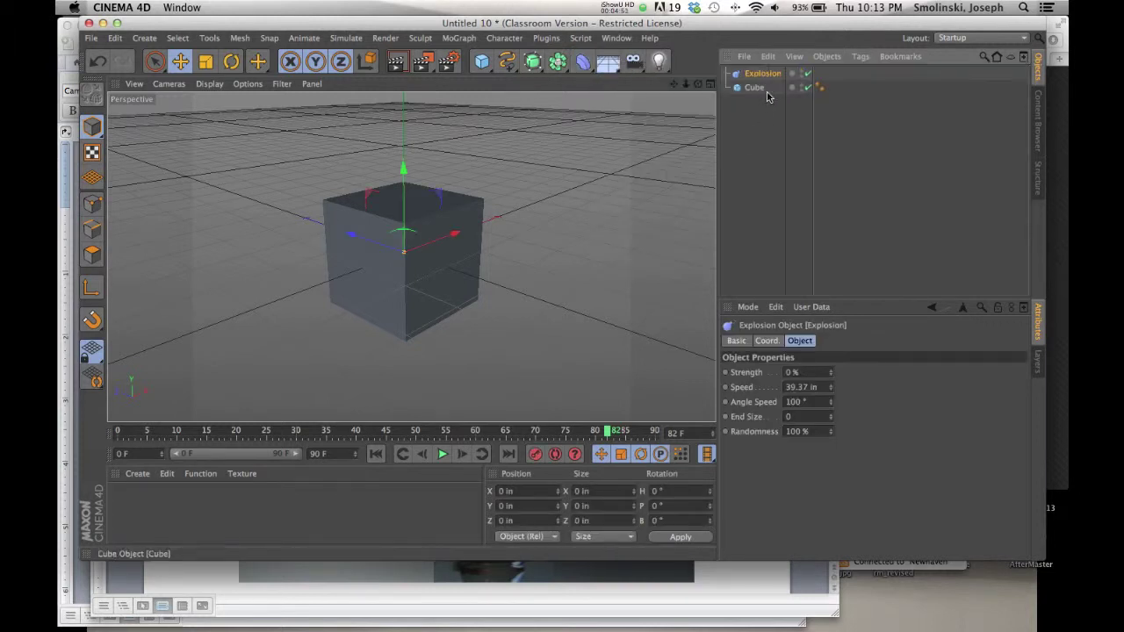
drag(760, 90, 760, 89)
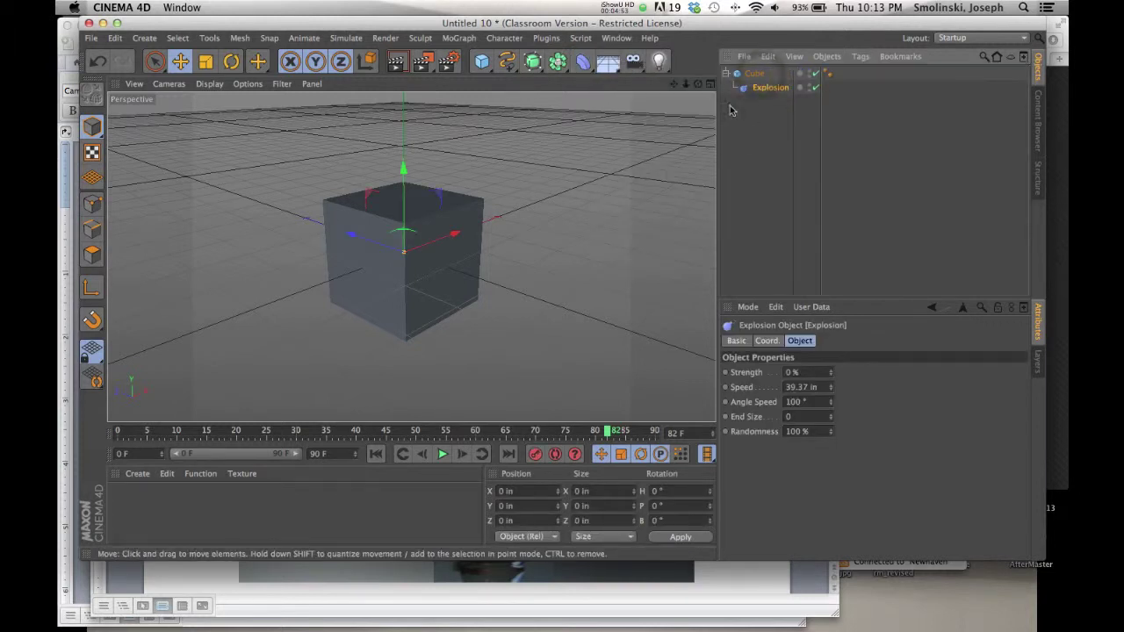
mouse_move(405, 256)
mouse_down()
mouse_move(498, 252)
mouse_move(413, 253)
mouse_move(479, 251)
mouse_move(432, 252)
mouse_up()
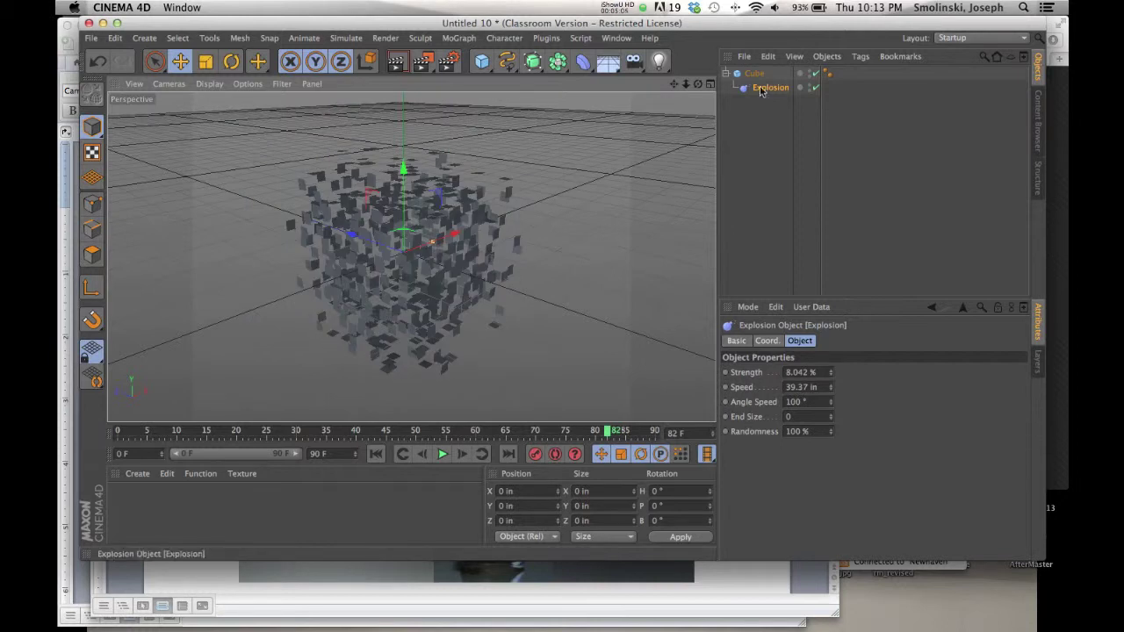
- Replace the Explosion with a Formula deformer and make the Formula a child of the Cube
key(Delete)
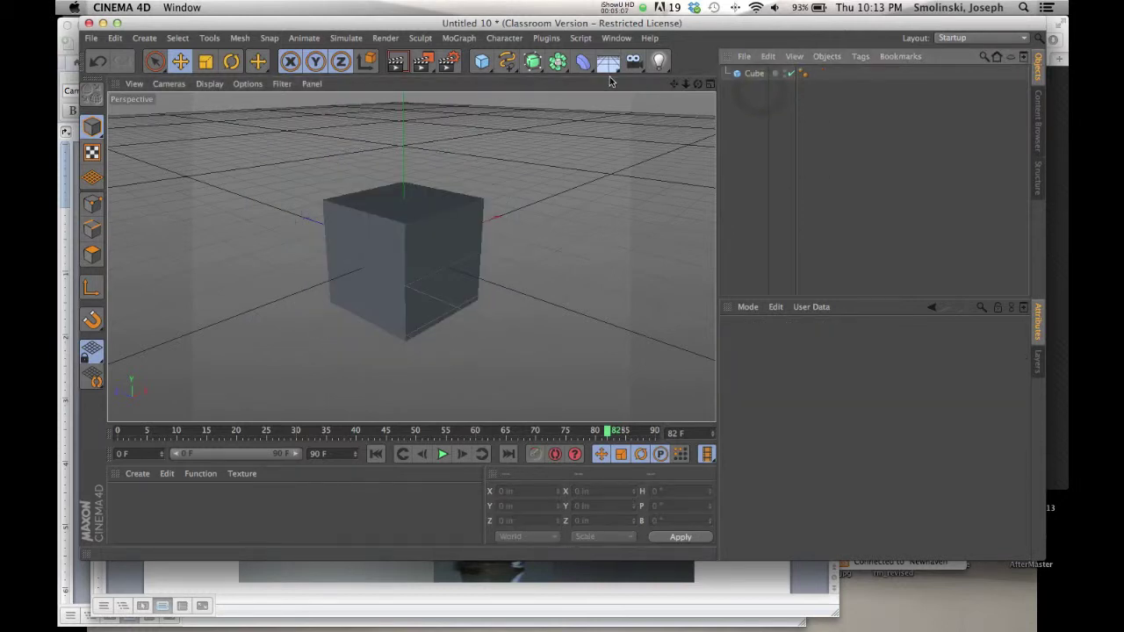
click(582, 61)
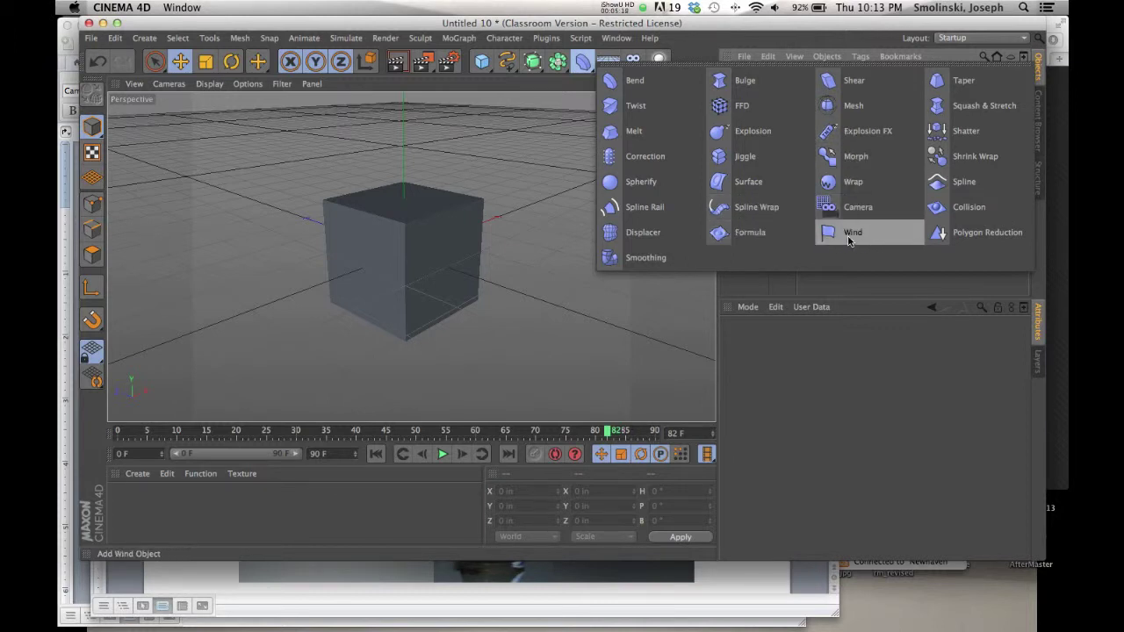
click(752, 243)
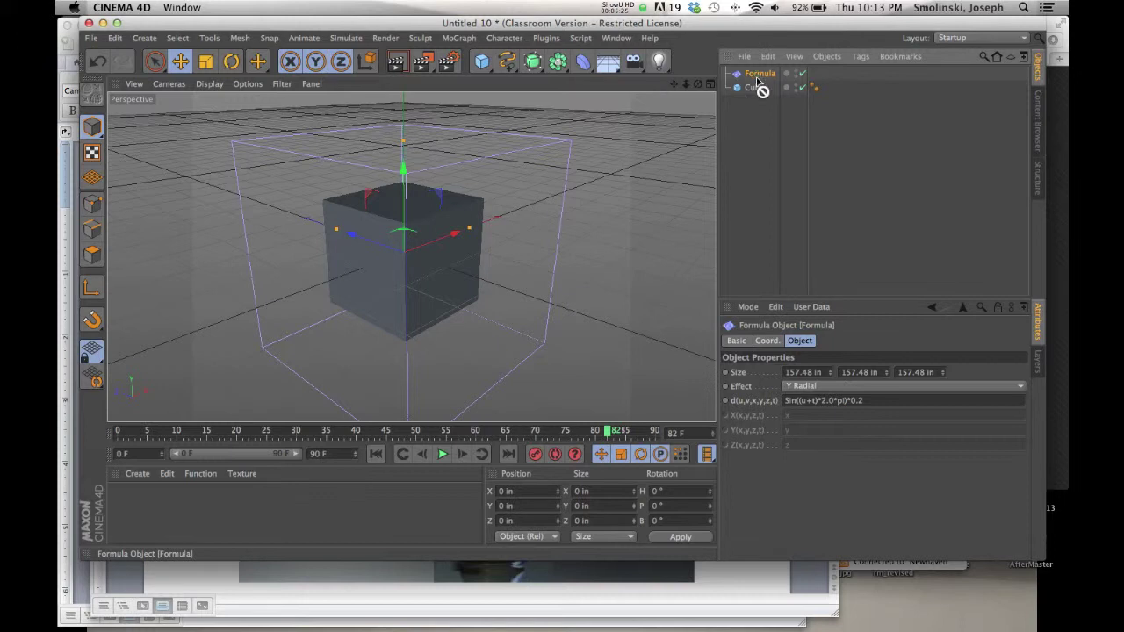
drag(756, 92, 756, 89)
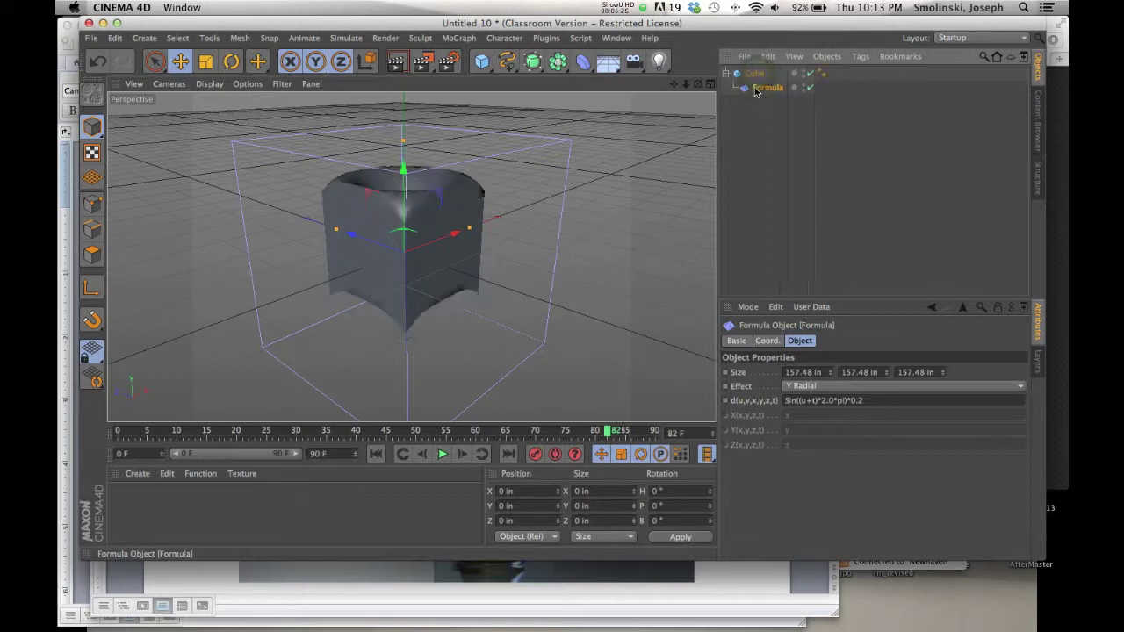
- Play the animation, set the Formula's effect to X Radial during playback, and stop at frame 42
click(440, 455)
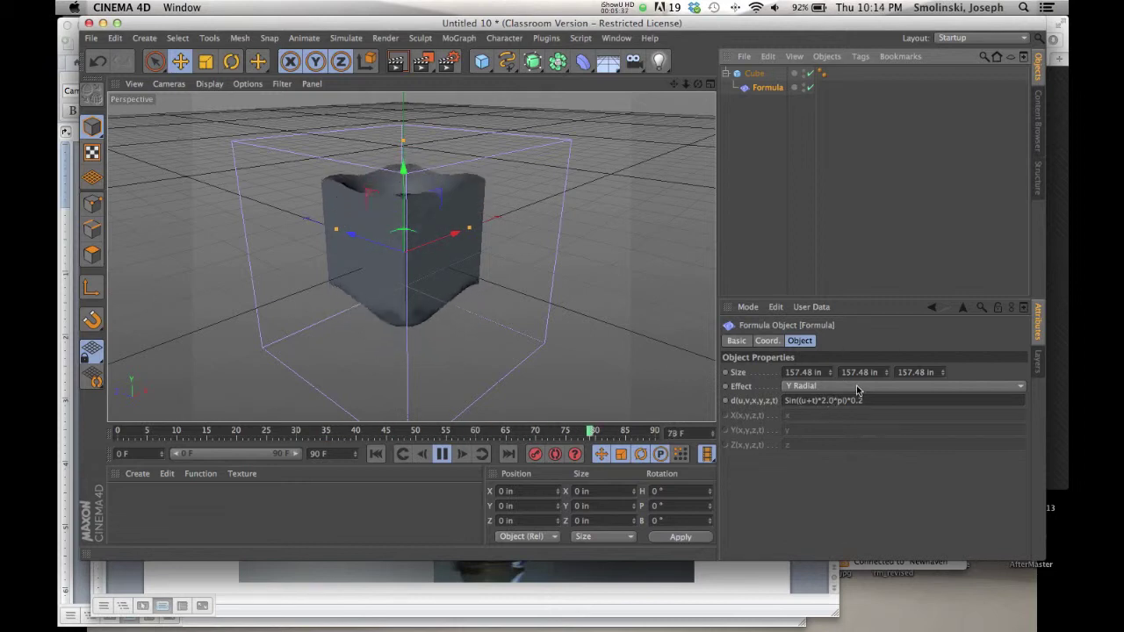
click(856, 385)
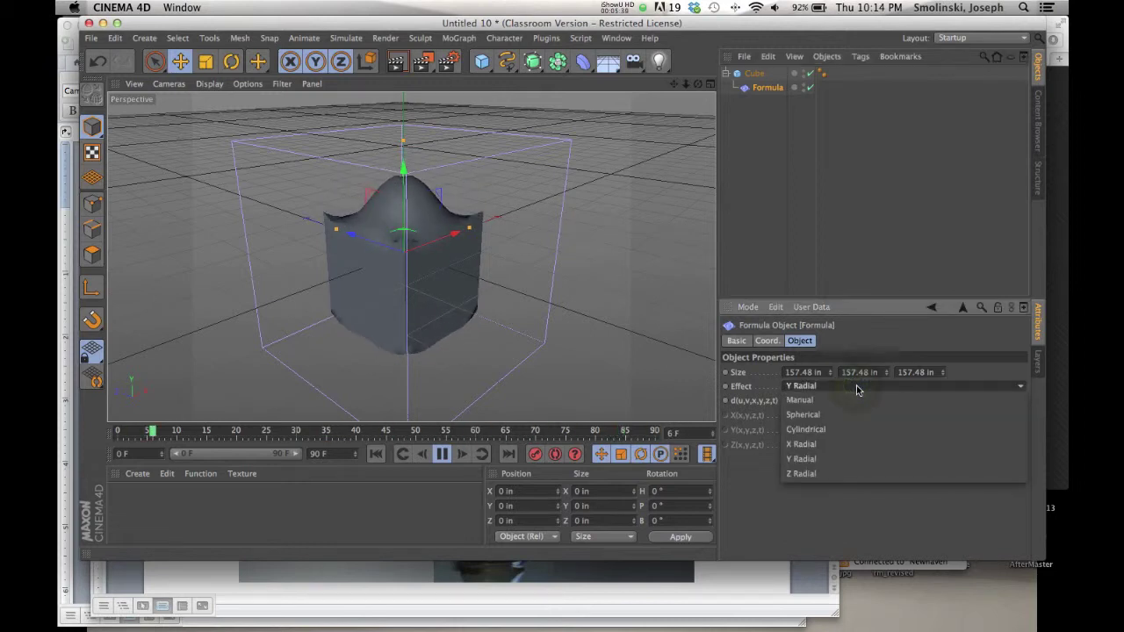
click(838, 441)
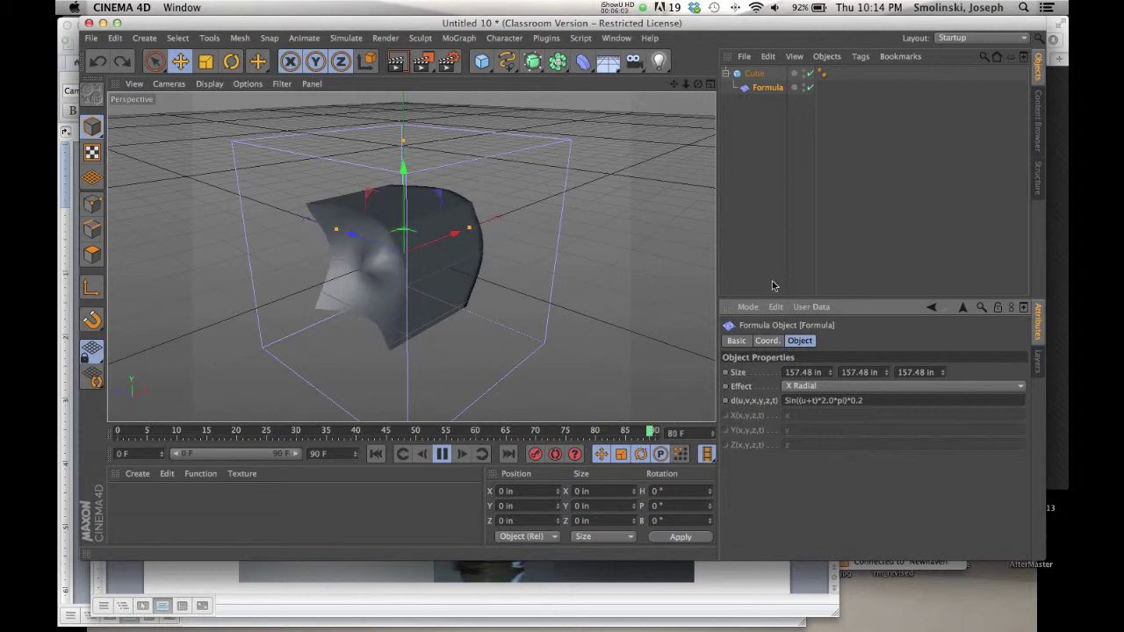
click(442, 454)
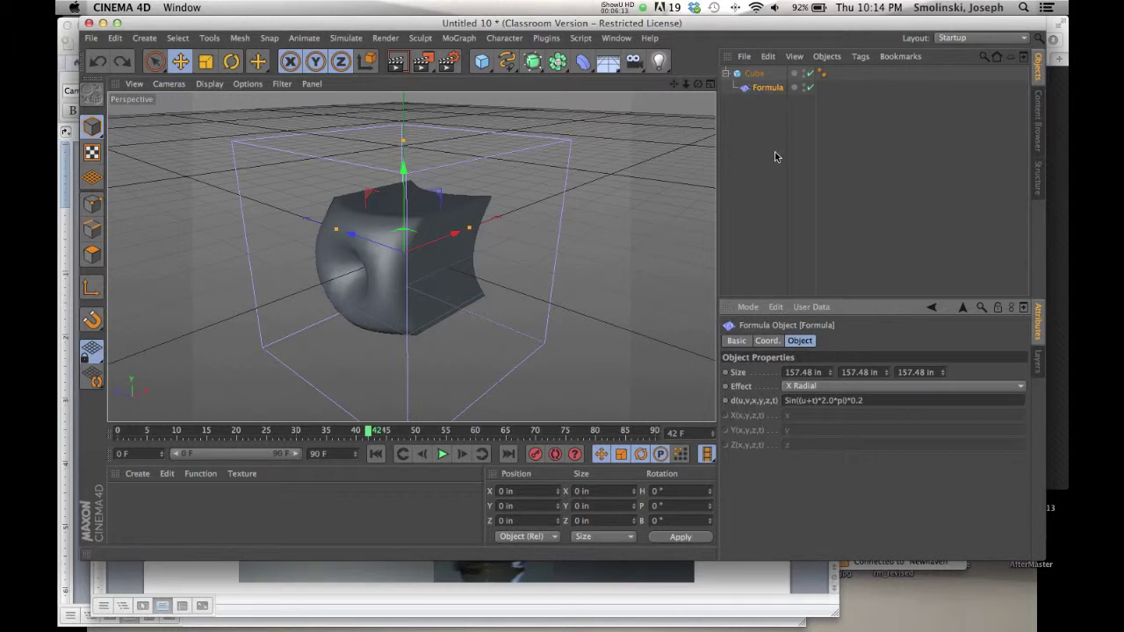
- Make the Cube editable, and convert the current deformed state of the Cube and Formula into a separate polygon object
click(754, 73)
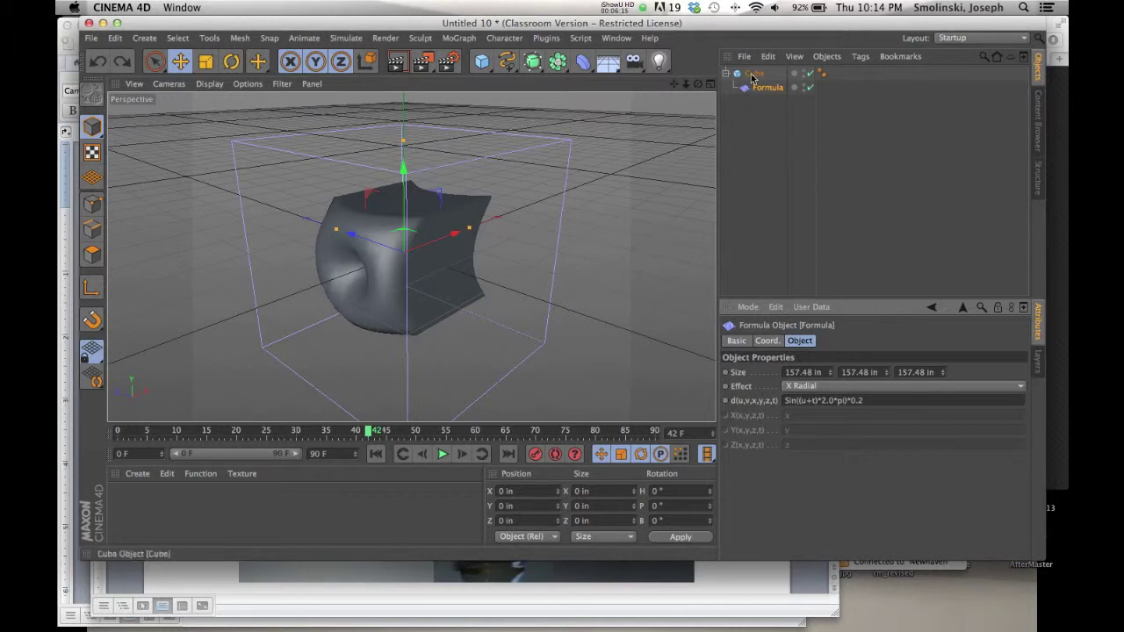
click(91, 94)
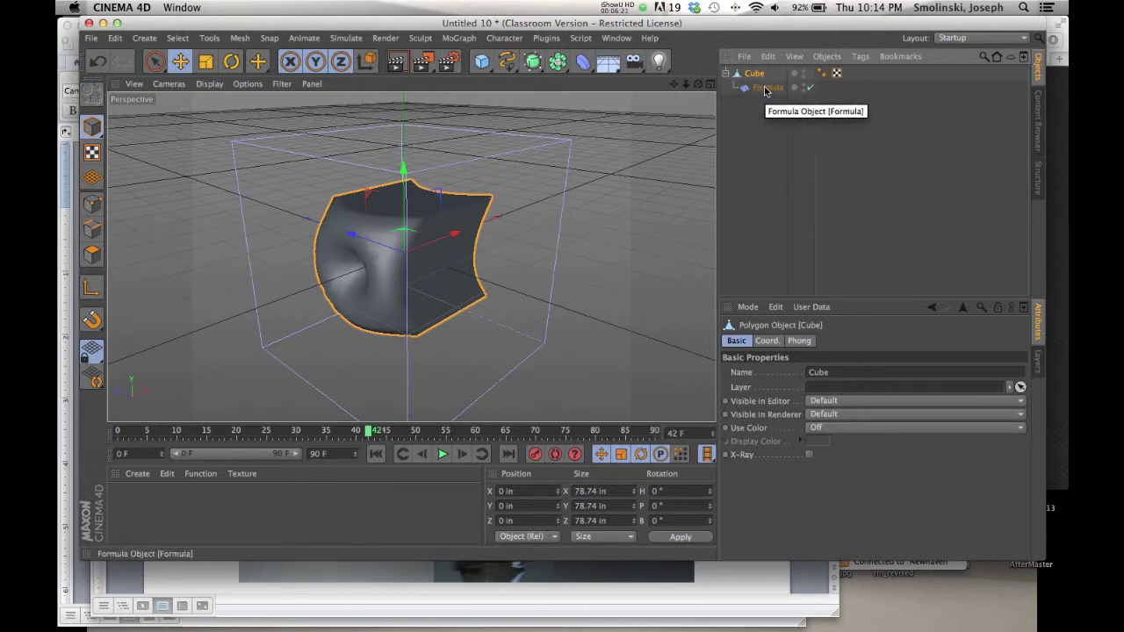
shift+click(768, 88)
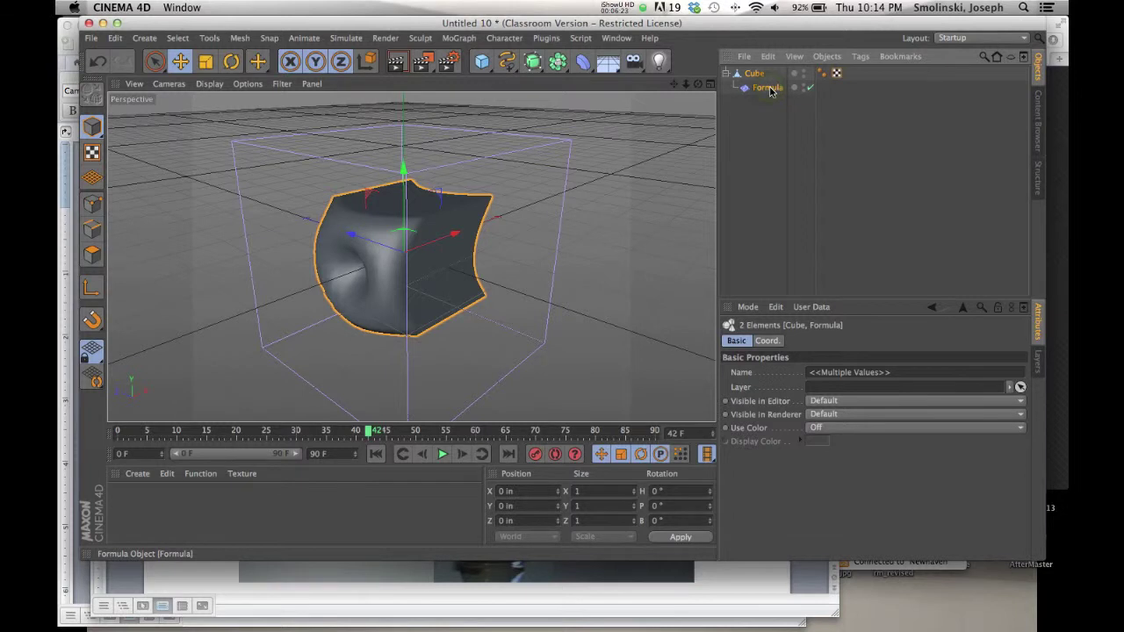
click(239, 39)
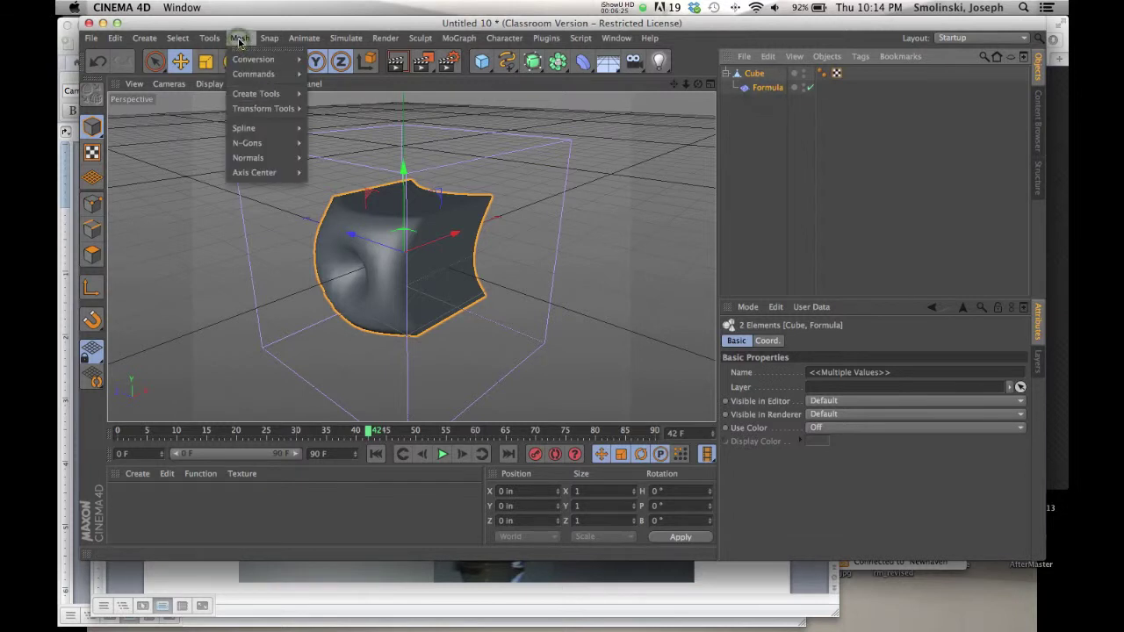
mouse_move(254, 58)
click(358, 75)
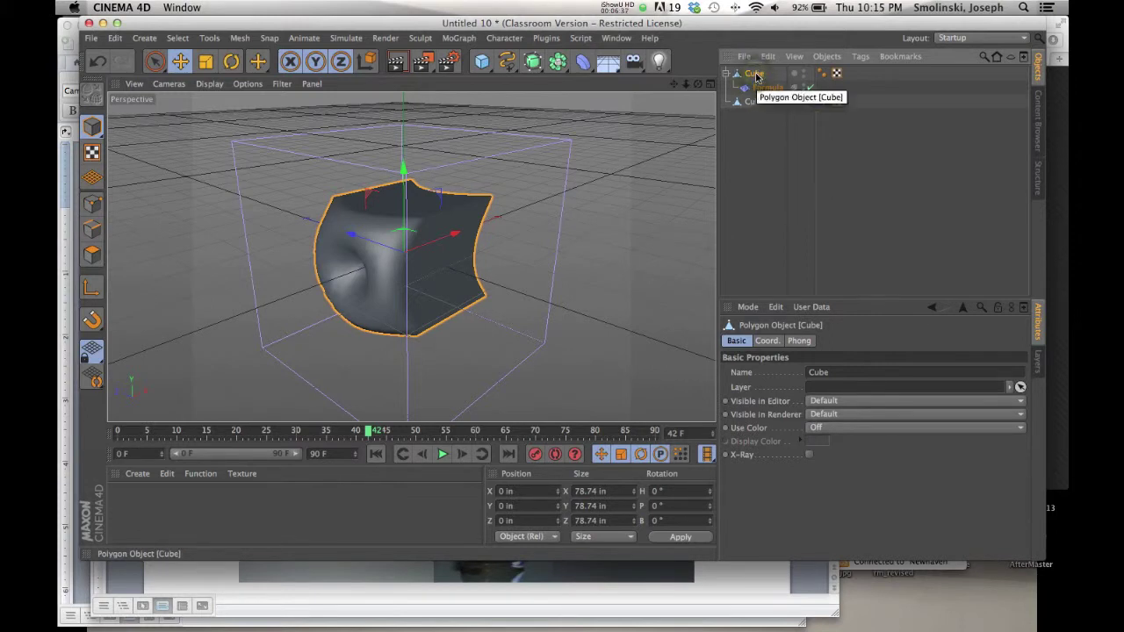
- Delete the original Cube with its Formula deformer and play the animation with the converted Cube selected
key(Delete)
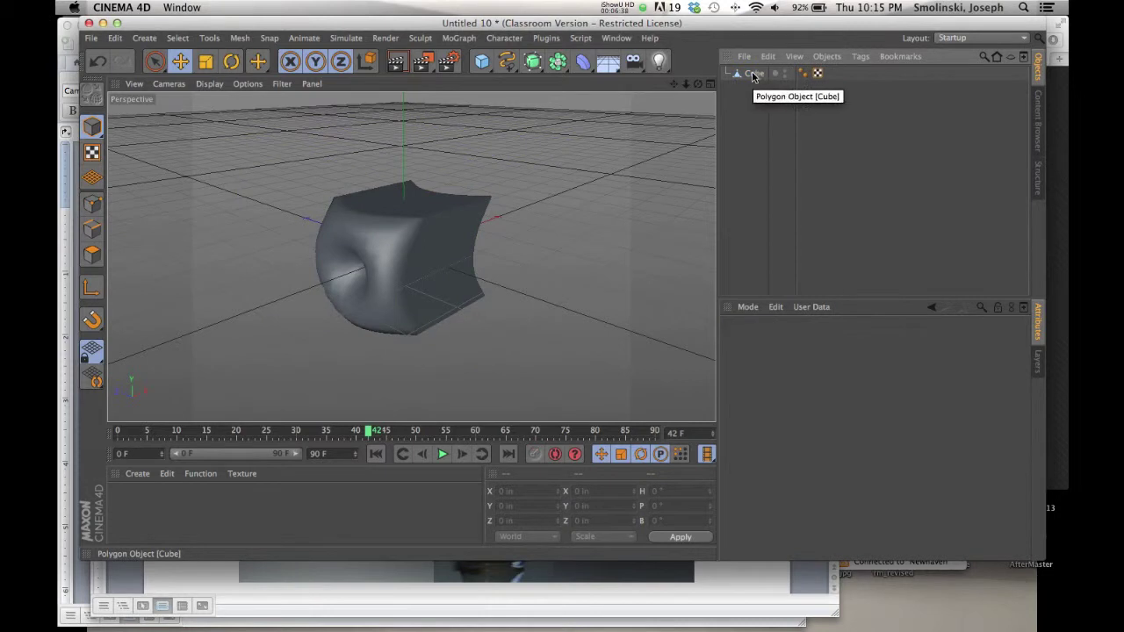
click(753, 73)
click(443, 454)
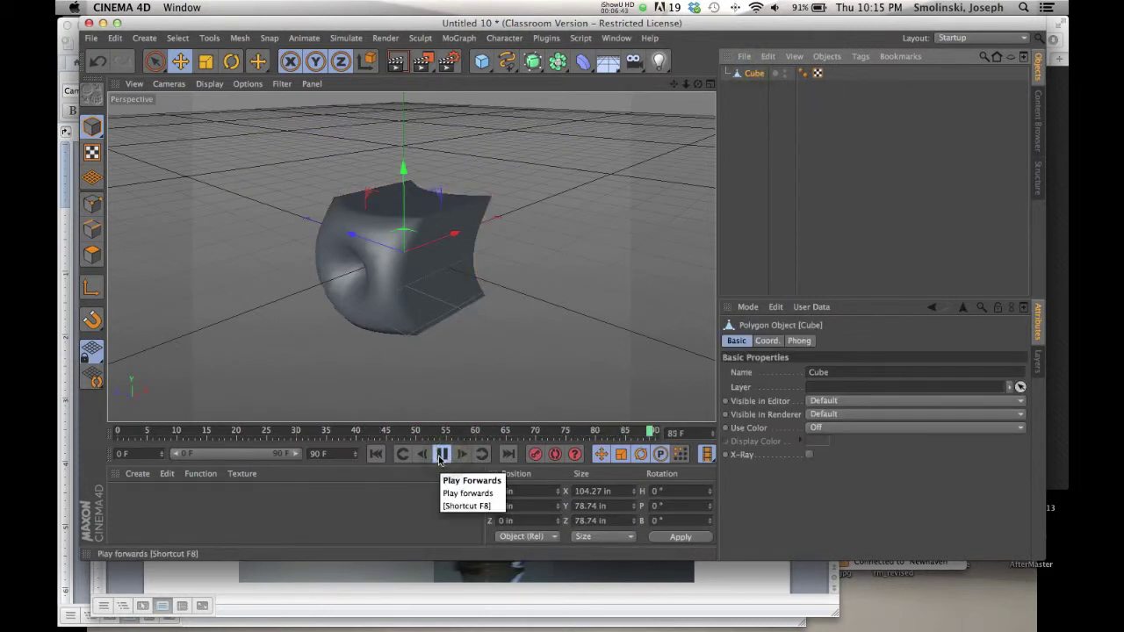
- Stop the playback at frame 18, and give the thin Cube with the Wind deformer 10 segments each in X, Y and Z
click(443, 454)
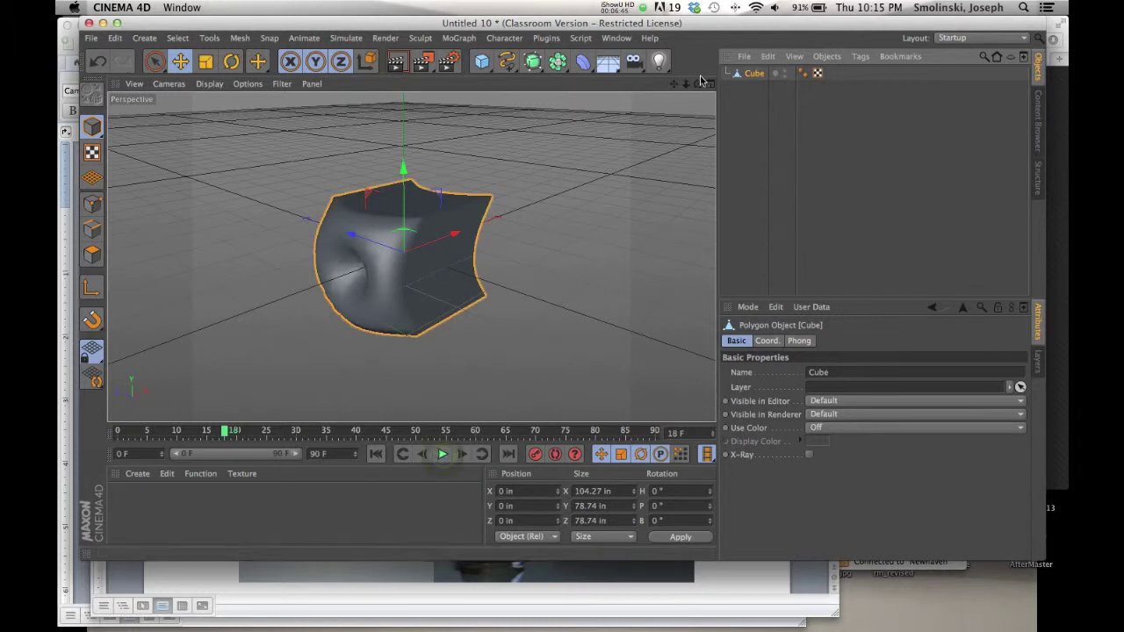
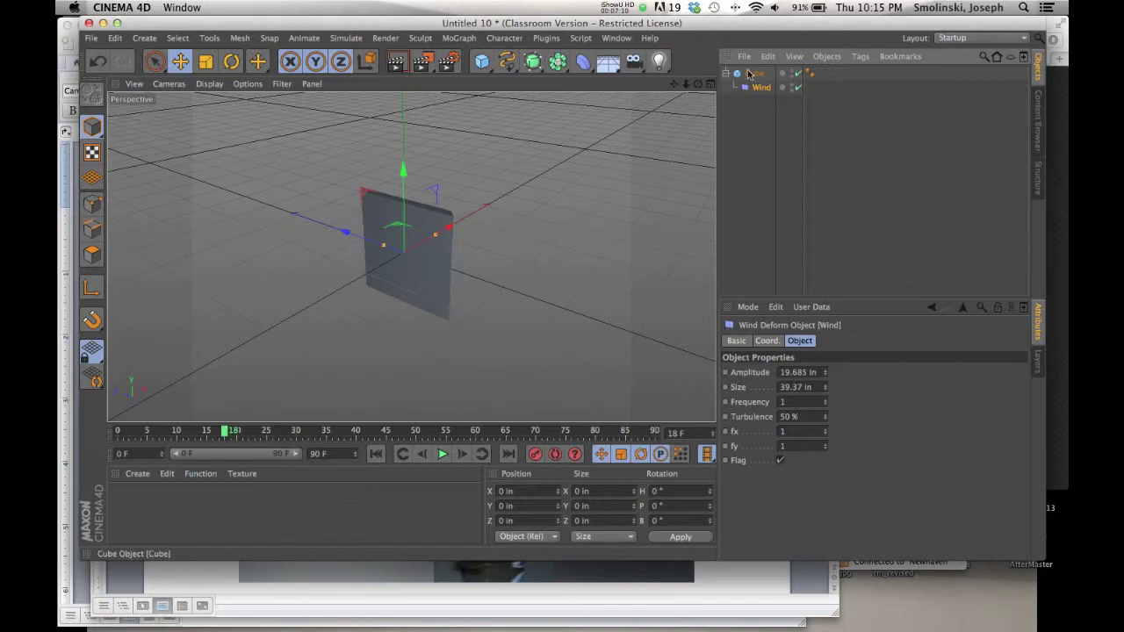
click(885, 372)
click(886, 372)
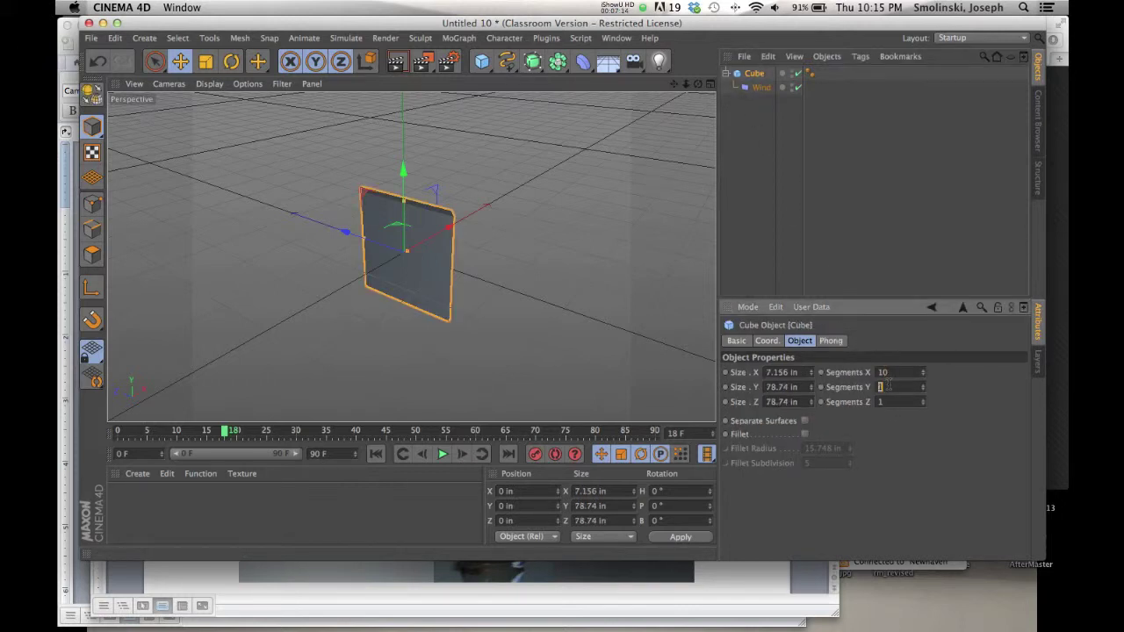
click(888, 401)
text(10)
- Play the animation to check the Wind deformer on the segmented Cube, stop at frame 49, and select the Cube
click(442, 453)
click(442, 454)
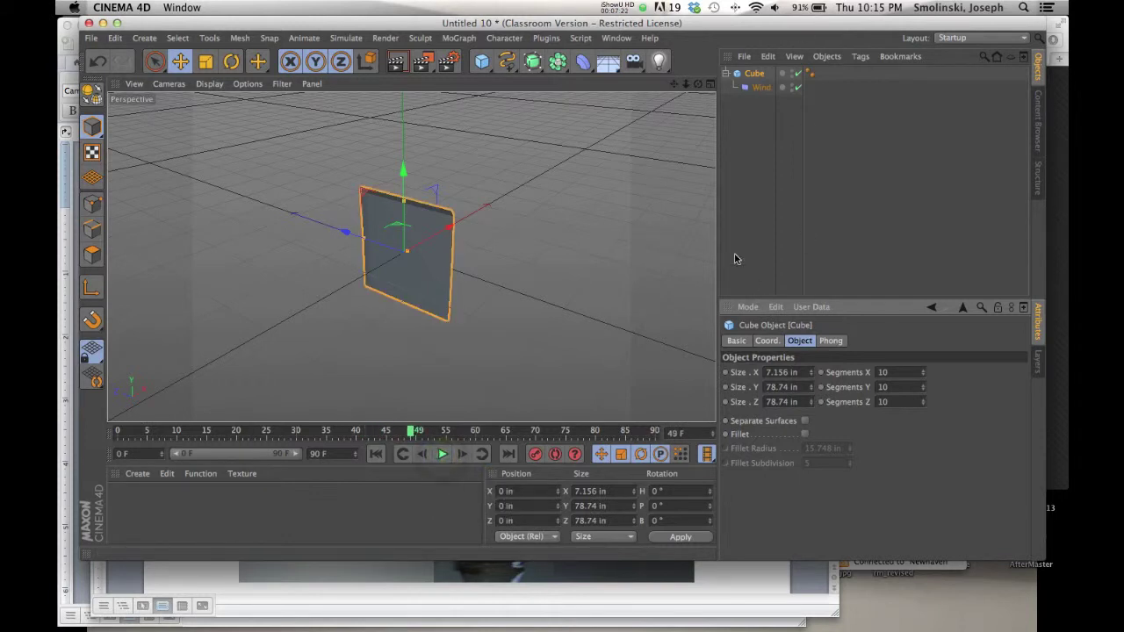
click(752, 76)
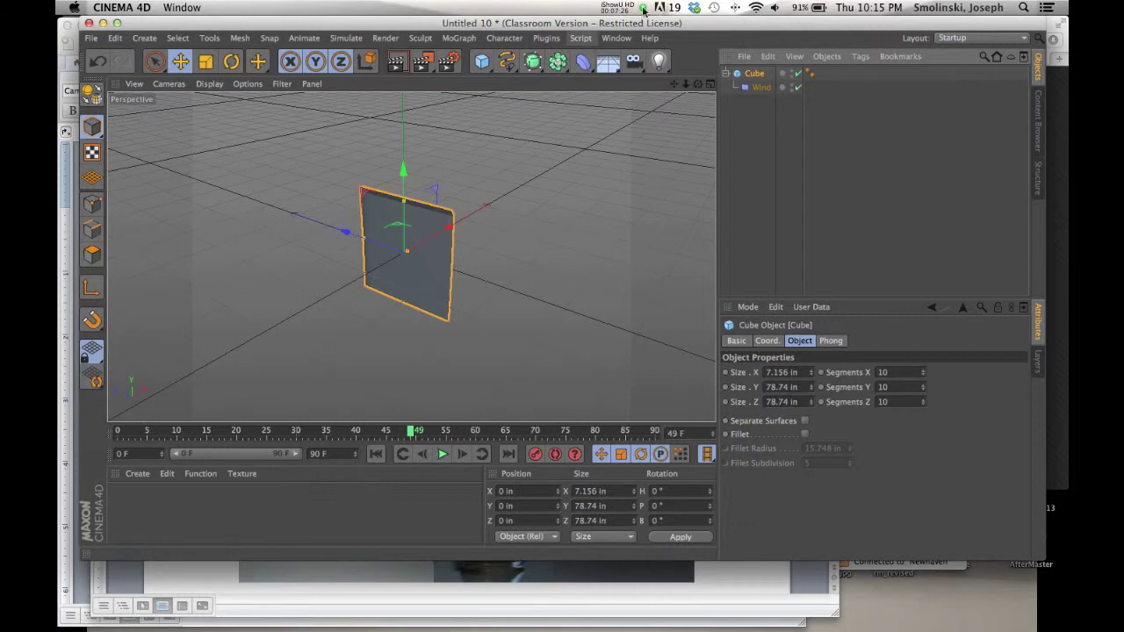
click(643, 10)
click(621, 52)
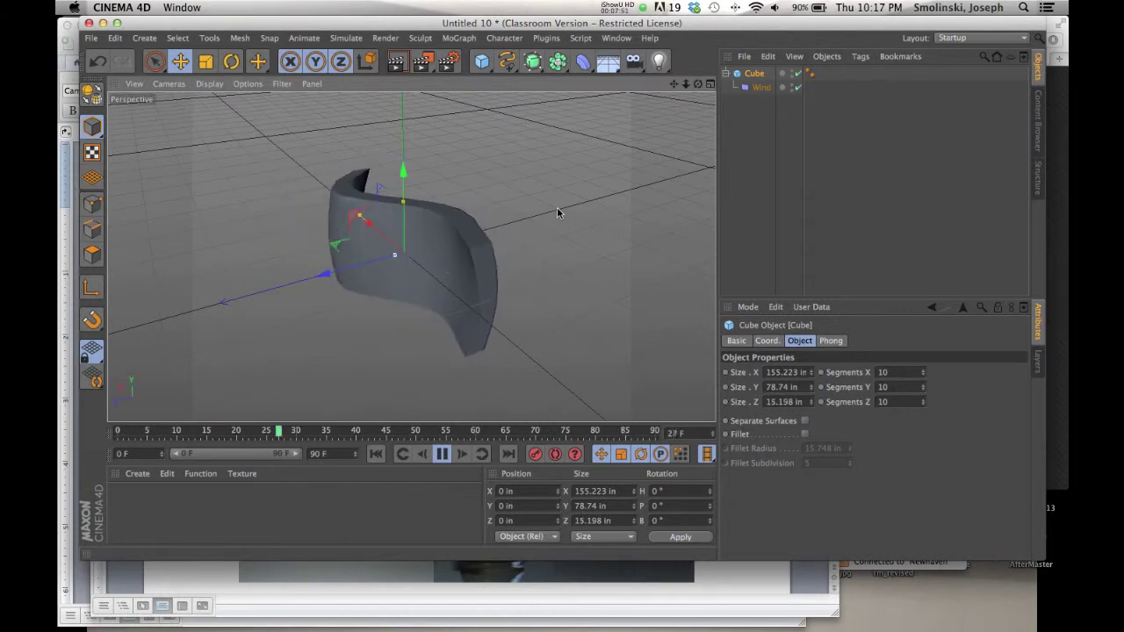
- Stop the playback at frame 32 and thin the waving Cube to a Z size of about 2.171 in
click(442, 454)
click(470, 343)
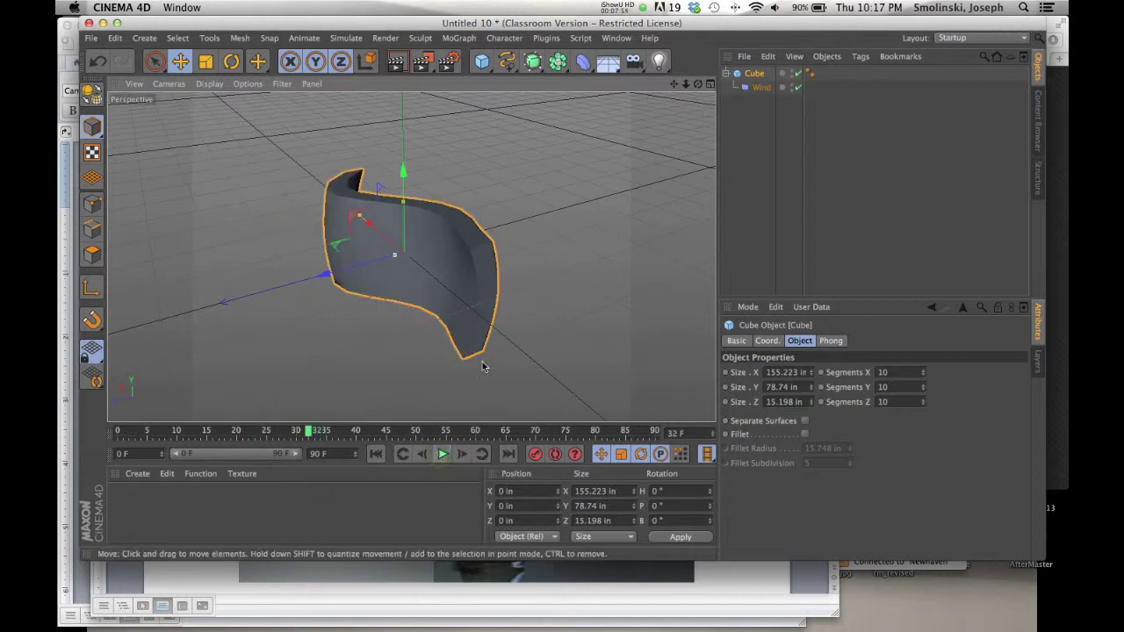
drag(396, 254, 402, 256)
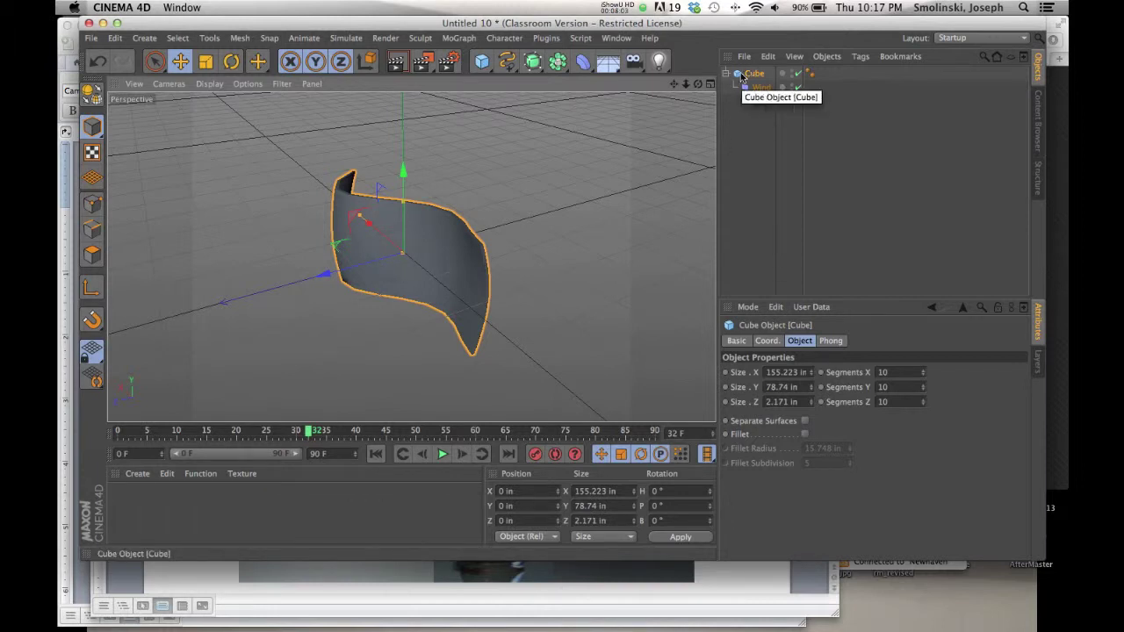
- View the flag-like Cube from another angle and look through the available deformer objects
mouse_move(697, 85)
mouse_down()
mouse_move(649, 90)
mouse_move(681, 87)
mouse_up()
click(582, 61)
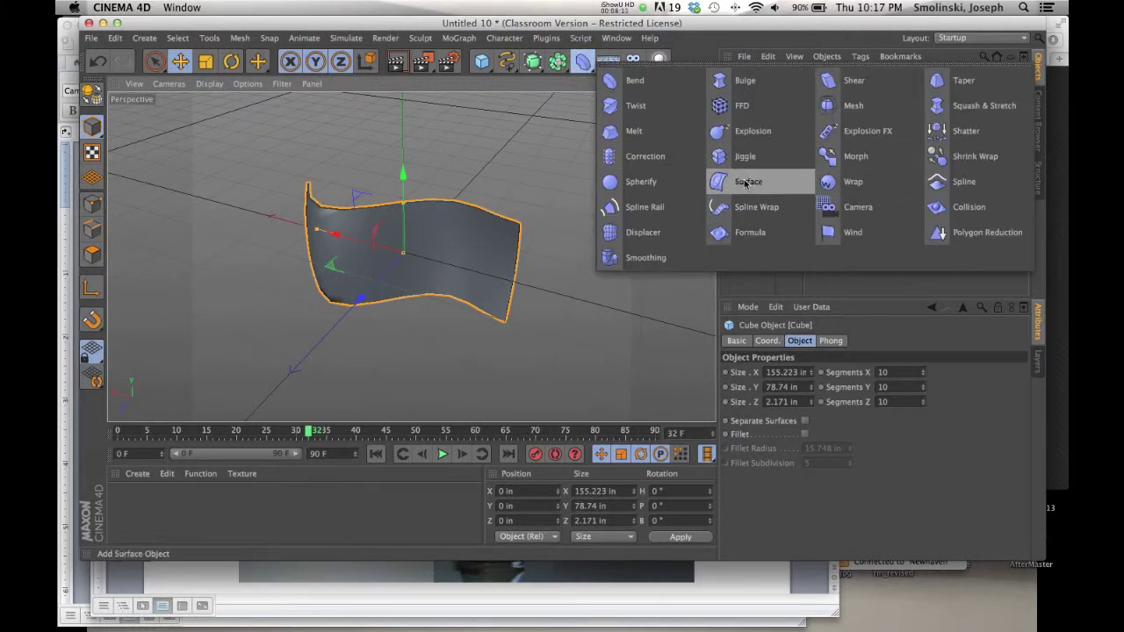
click(585, 64)
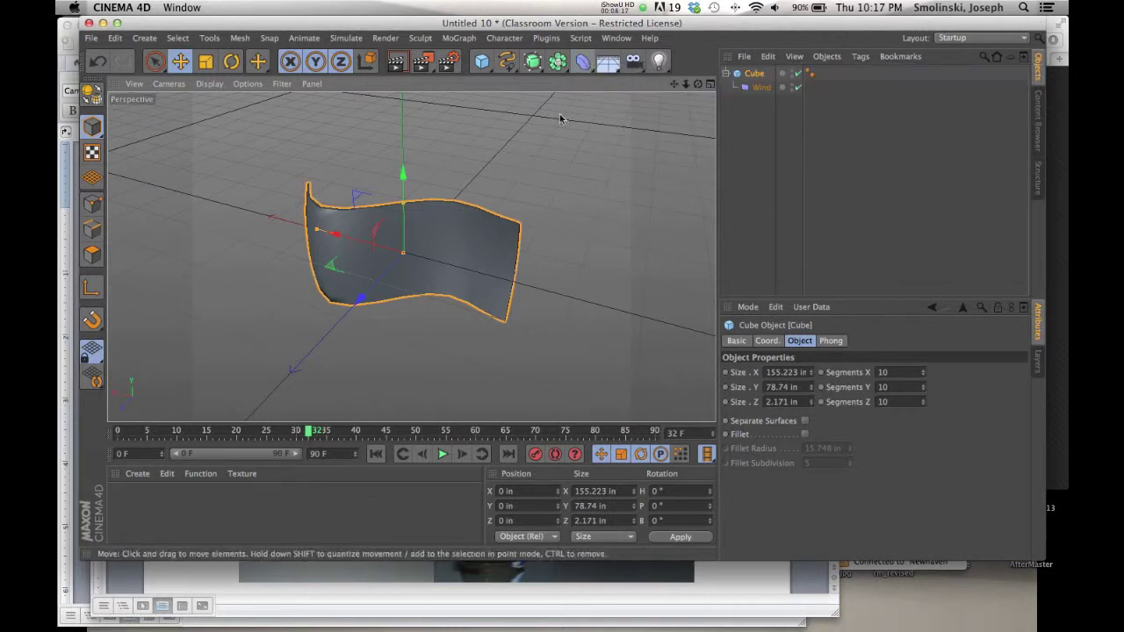
- Switch to Safari and look through the Cinema 4D deformers list on the Digital Sandwich page
mouse_move(254, 625)
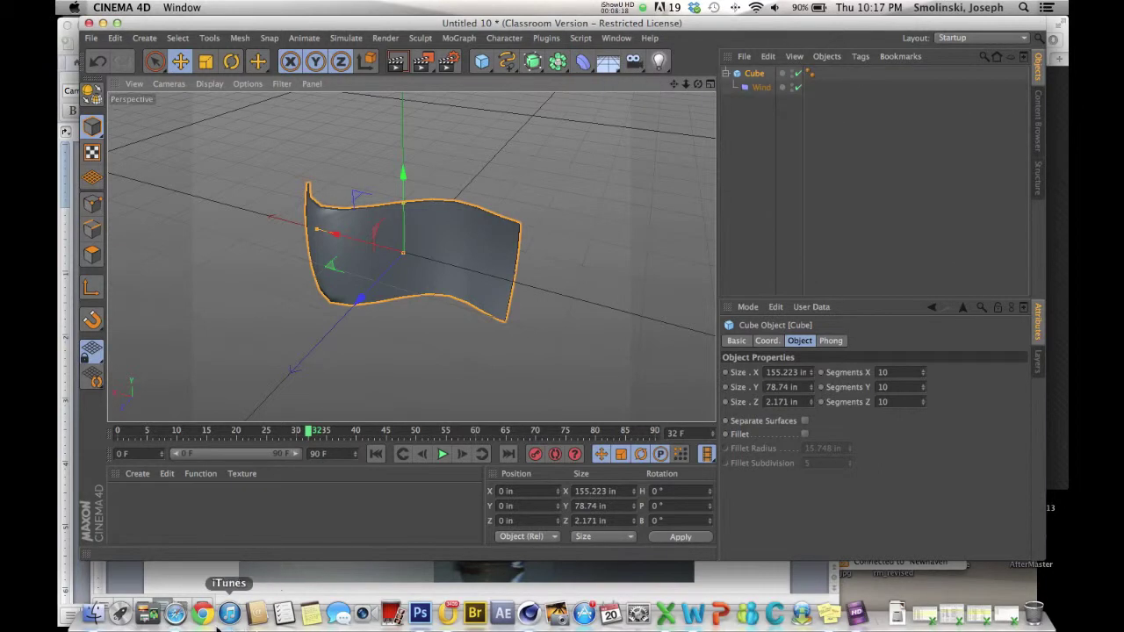
click(174, 613)
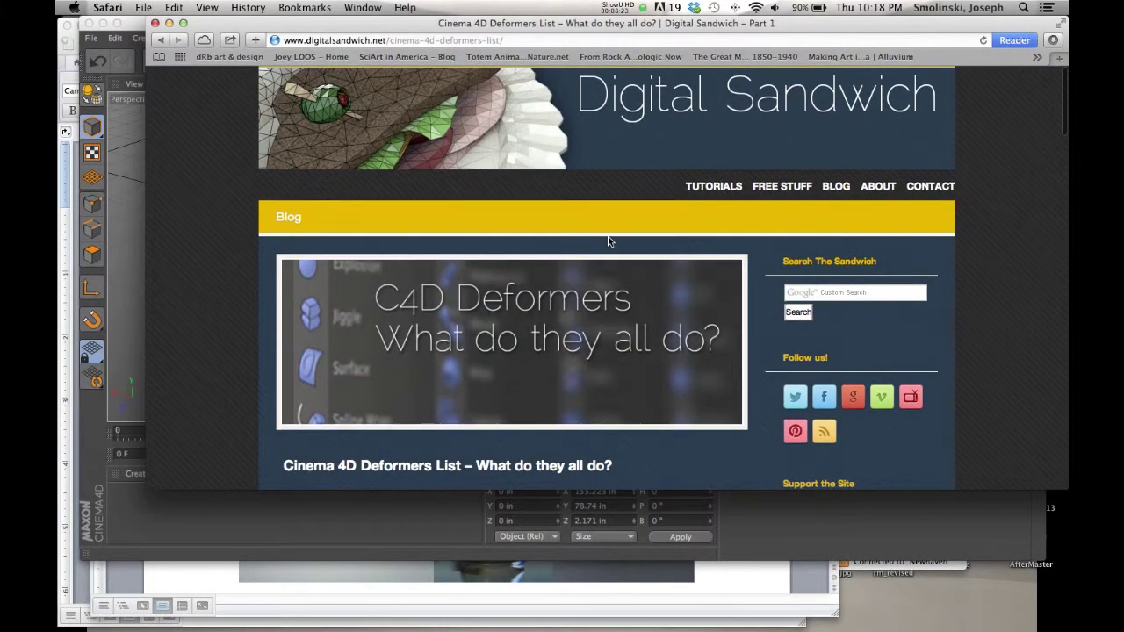
scroll(609, 241, down, 3)
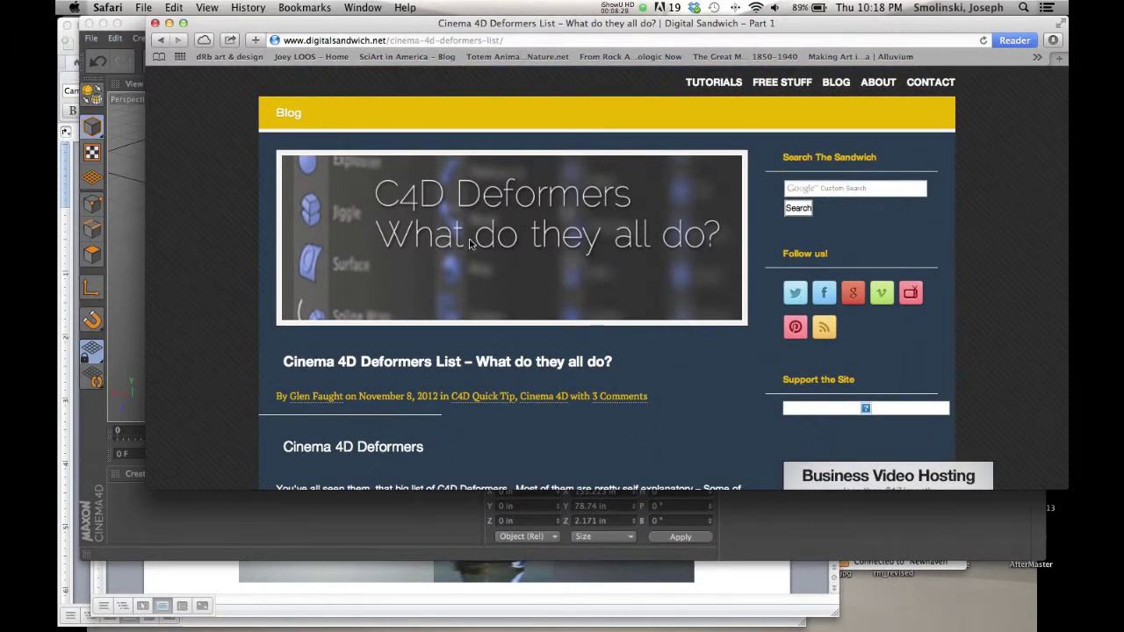
scroll(629, 247, down, 10)
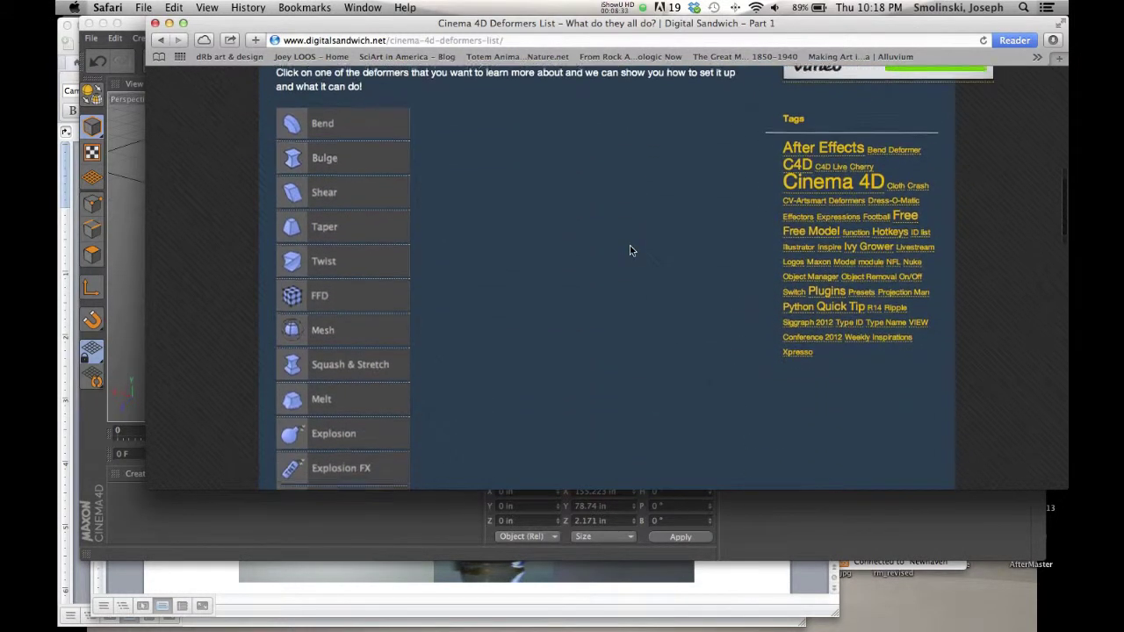
scroll(526, 242, down, 2)
scroll(534, 241, down, 2)
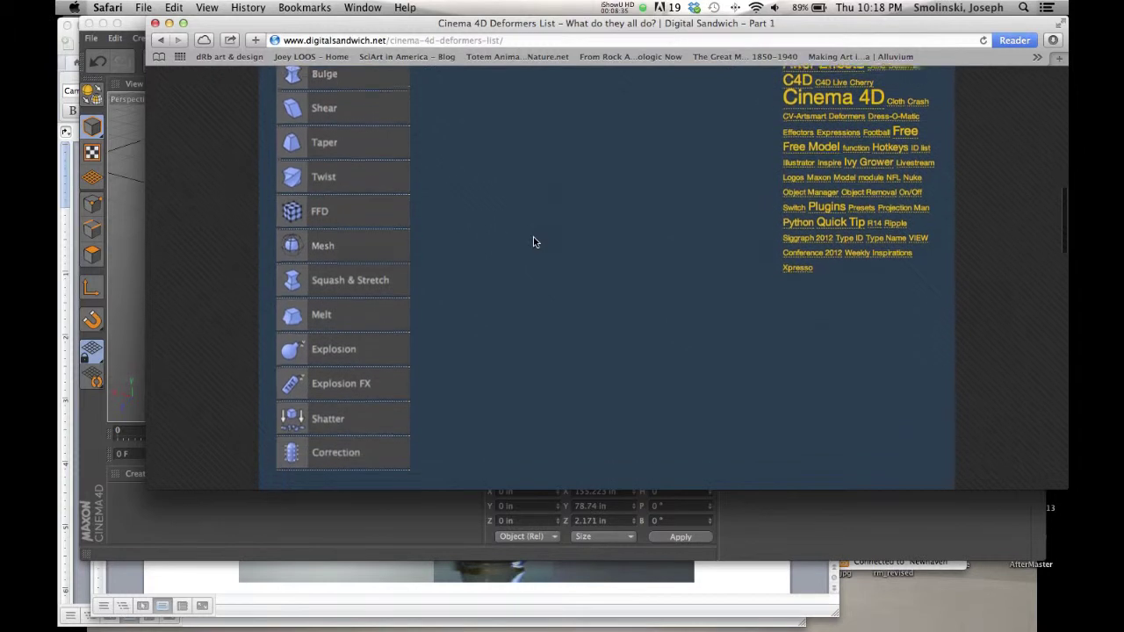
- Open the Squash & Stretch deformer's page and examine its bouncing-ball example, setup and options
click(351, 272)
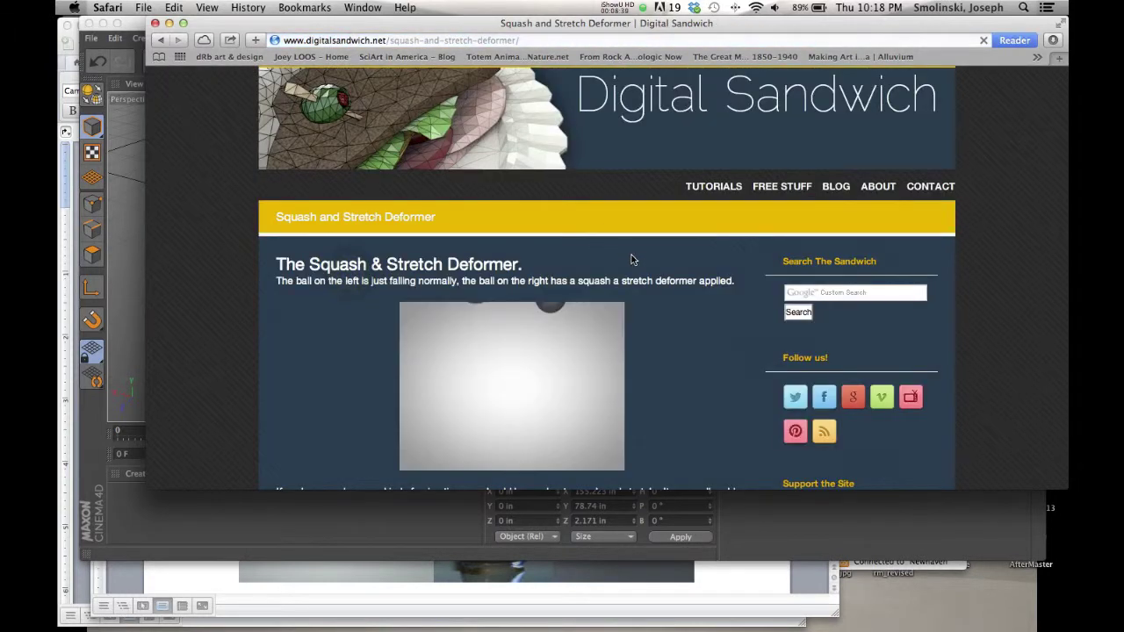
scroll(626, 259, down, 3)
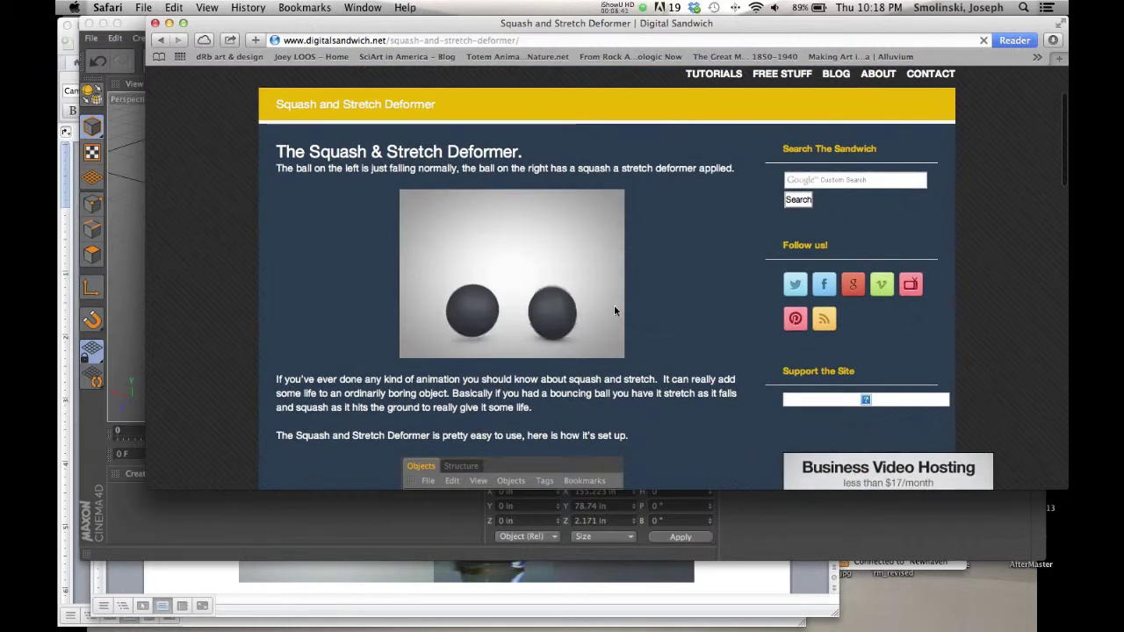
scroll(654, 275, down, 5)
scroll(654, 280, down, 8)
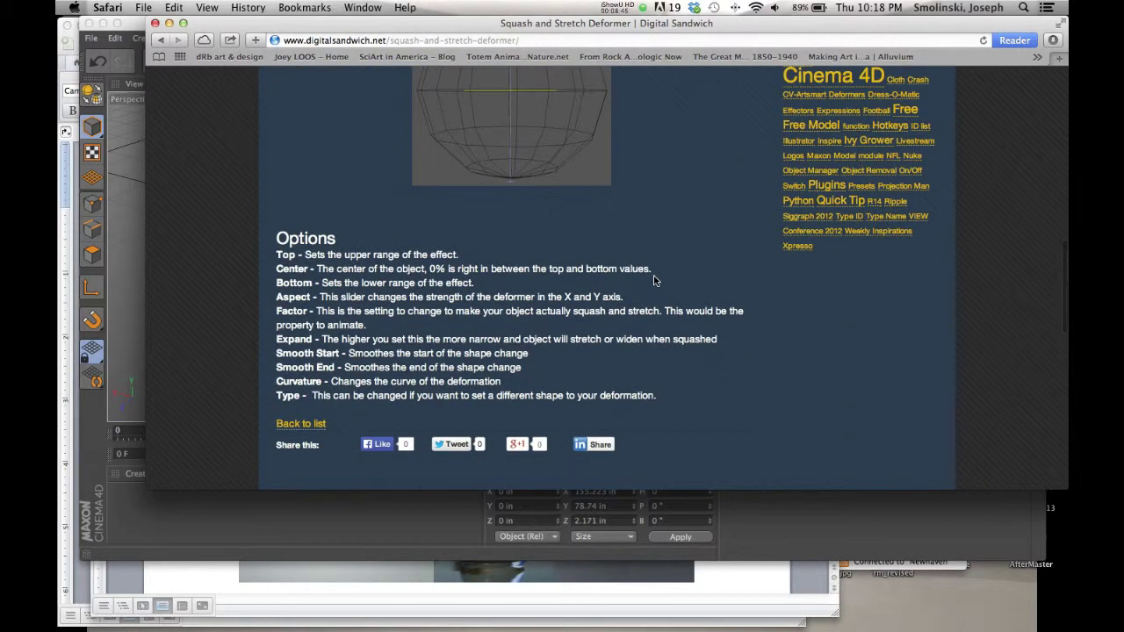
scroll(654, 280, up, 15)
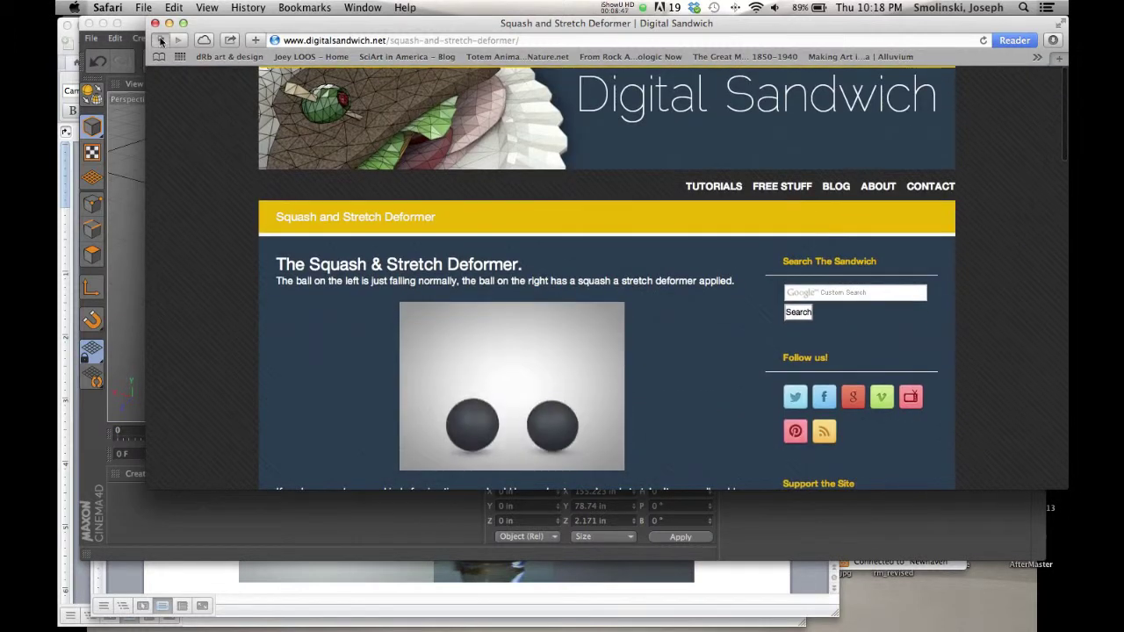
- Return to the deformers list, open the Mesh deformer's page, and examine its setup explanation and video tutorial
click(155, 24)
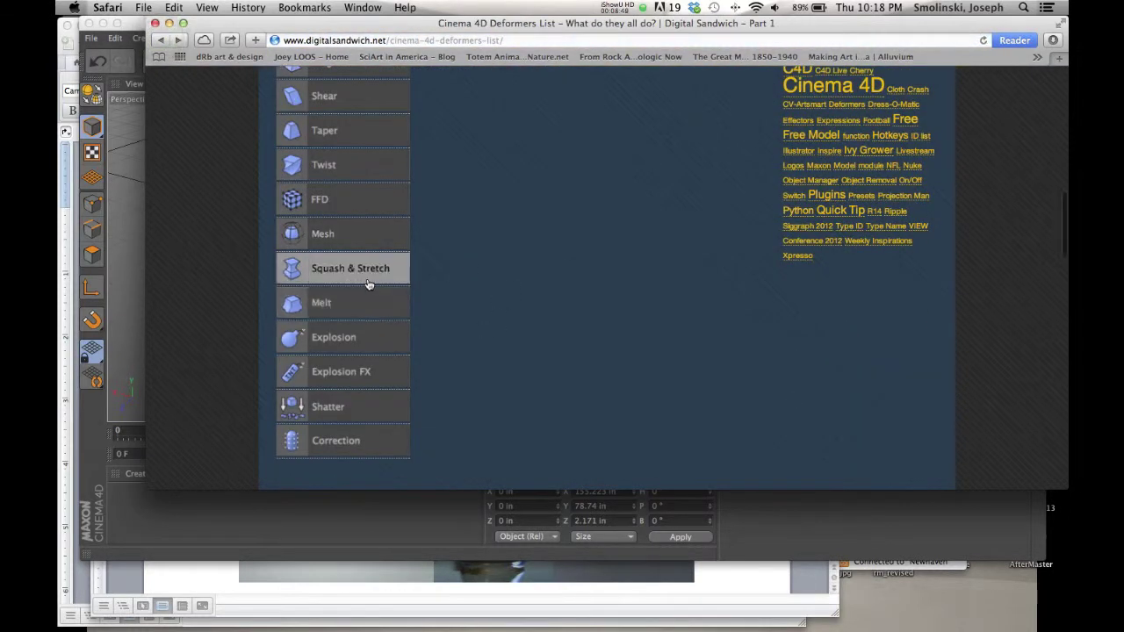
click(325, 234)
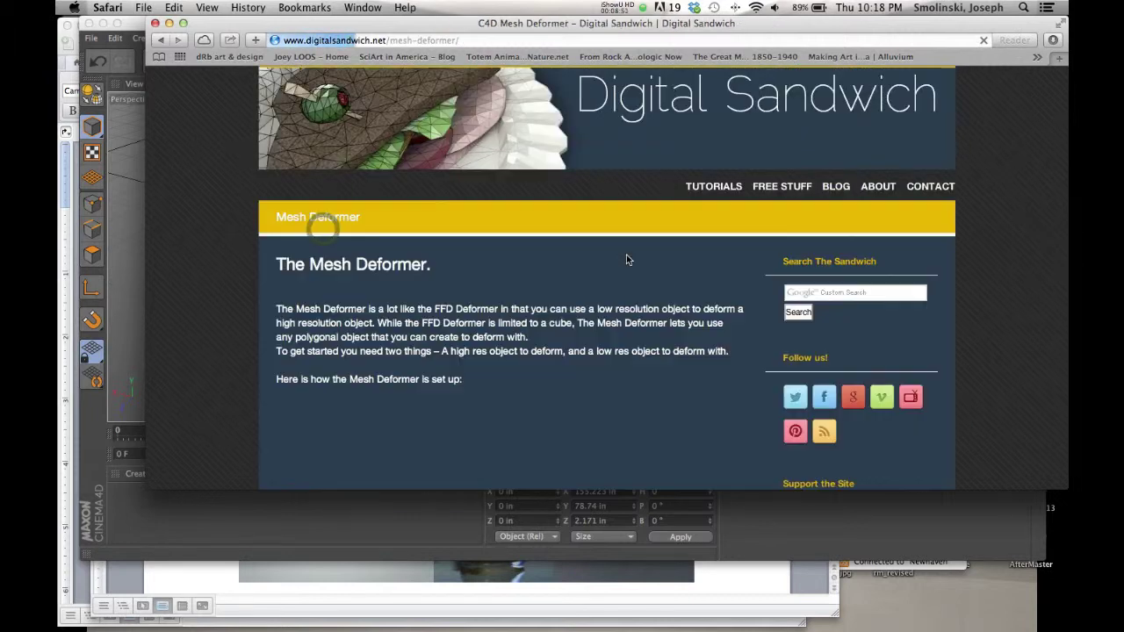
scroll(627, 279, down, 5)
scroll(626, 284, down, 15)
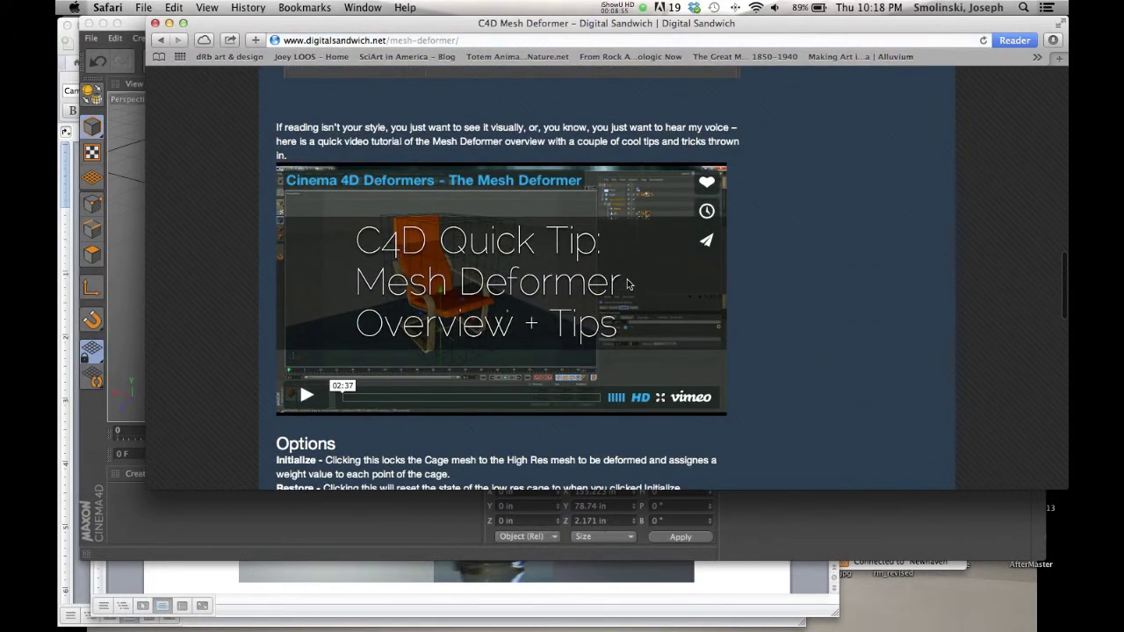
scroll(627, 283, up, 20)
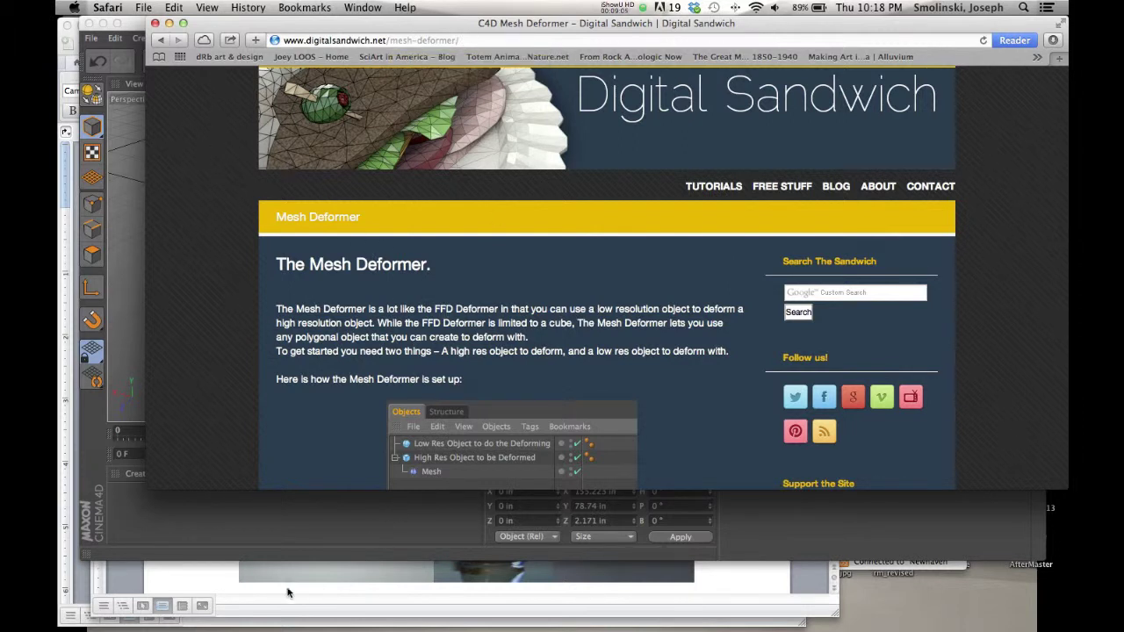
- Switch to Word and read the Deformer Project assignment in DeformerProject.doc
click(221, 571)
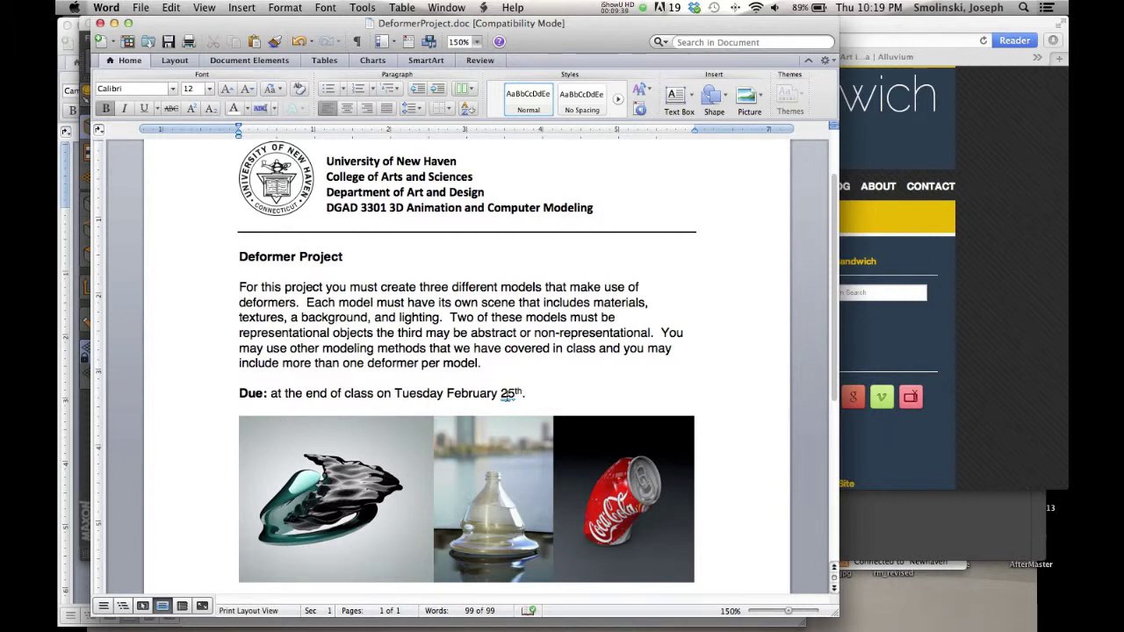
click(618, 10)
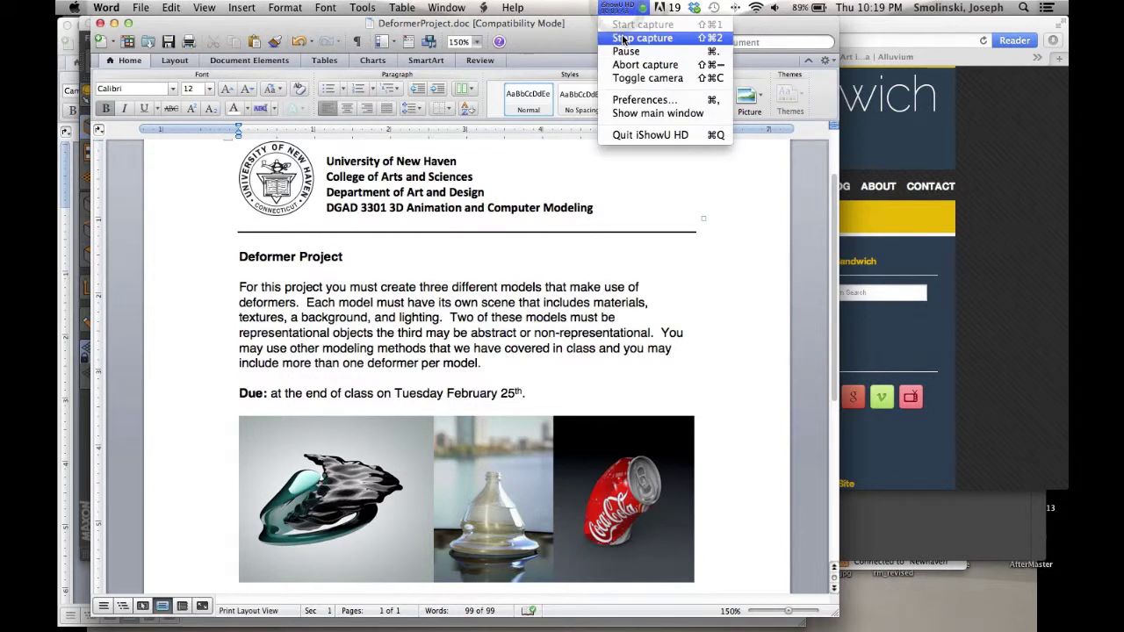